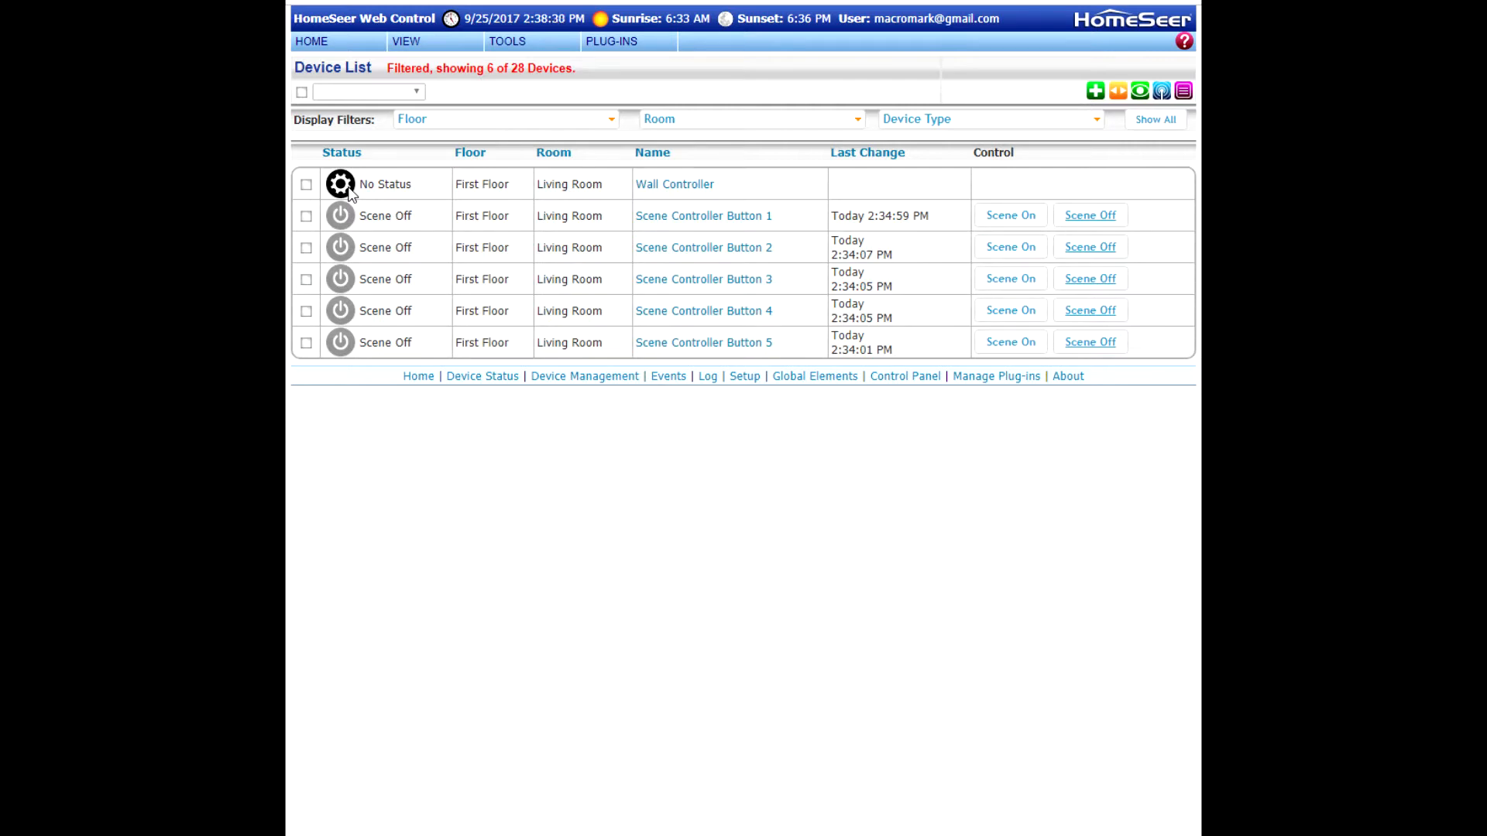
Step: Open the Wall Controller's Z-Wave associations and retrieve the current association information from the device
{"action": "left_click", "coordinate": [683, 188]}
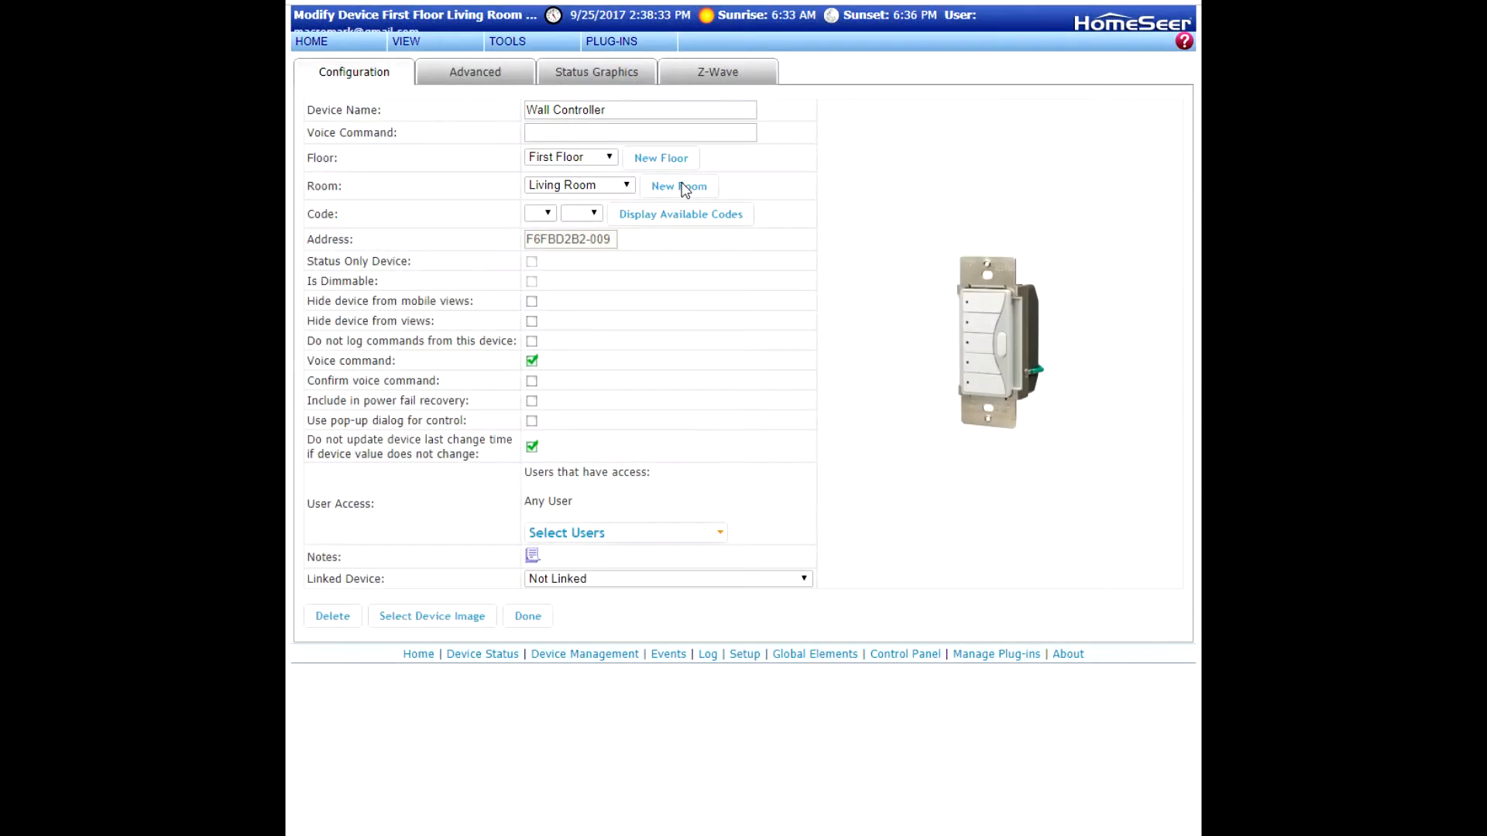
{"action": "left_click", "coordinate": [718, 75]}
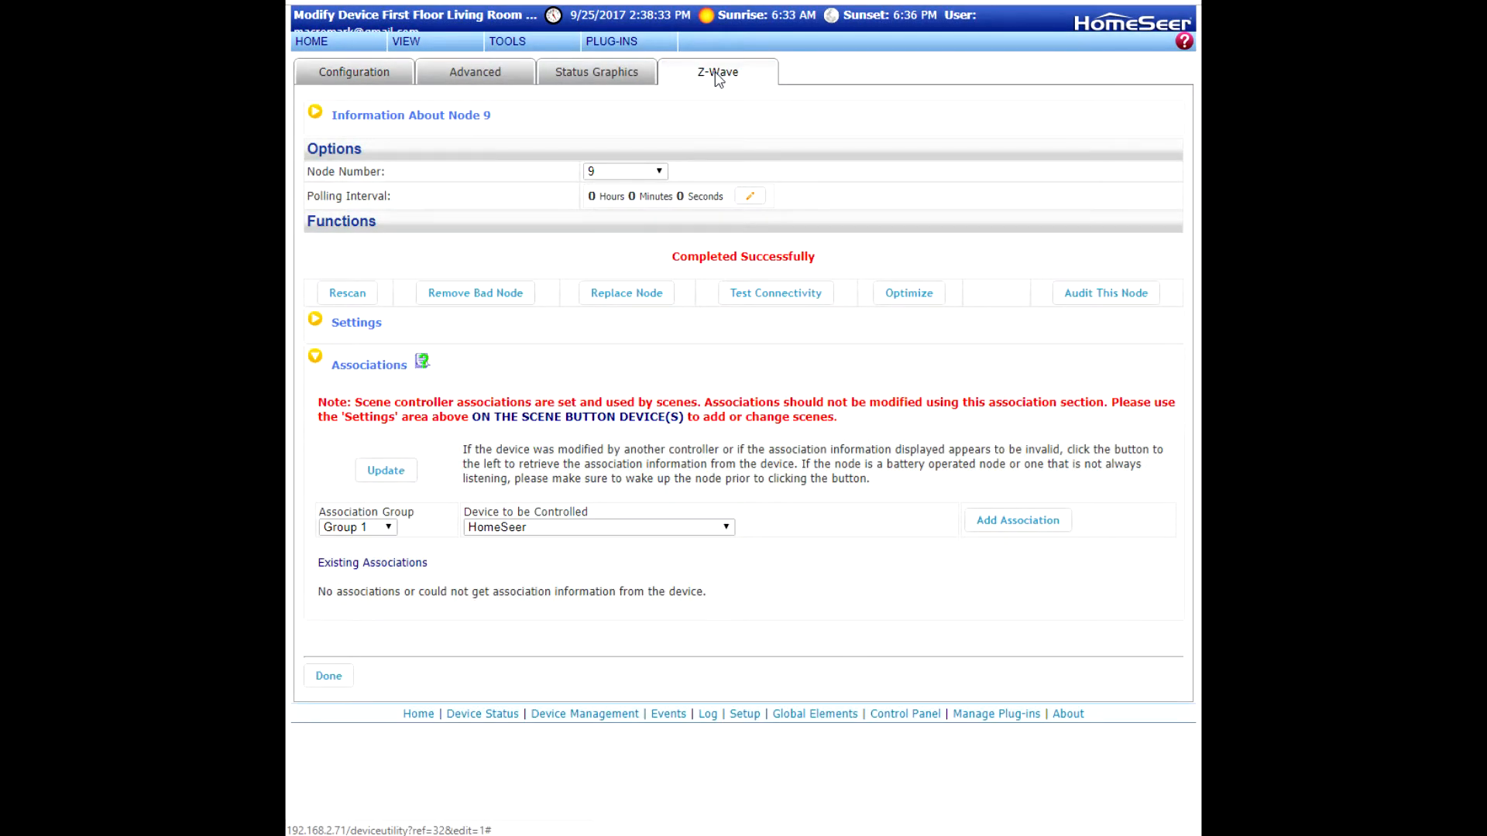
{"action": "left_click", "coordinate": [309, 356]}
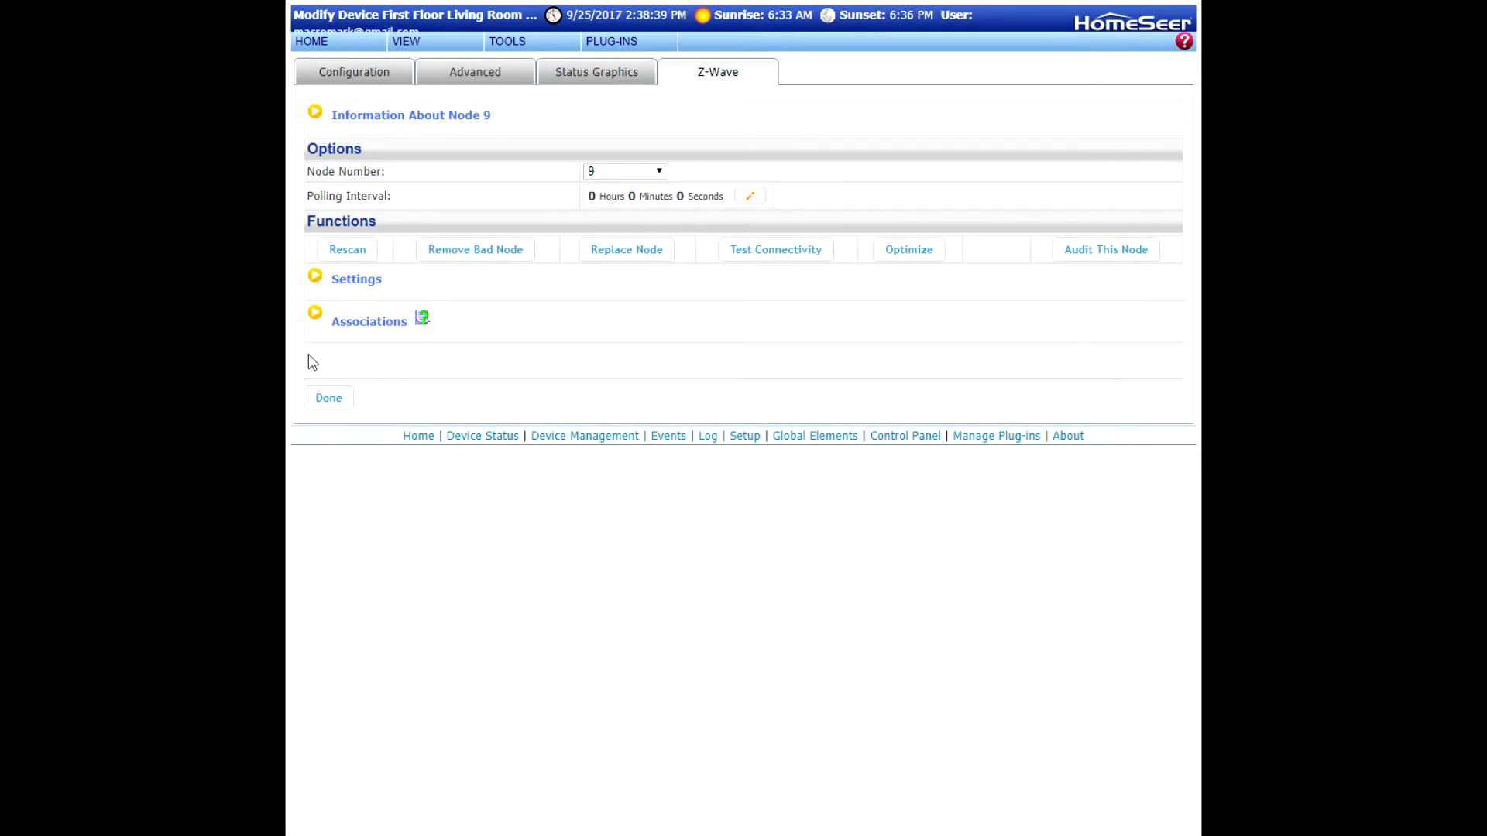
{"action": "left_click", "coordinate": [317, 314]}
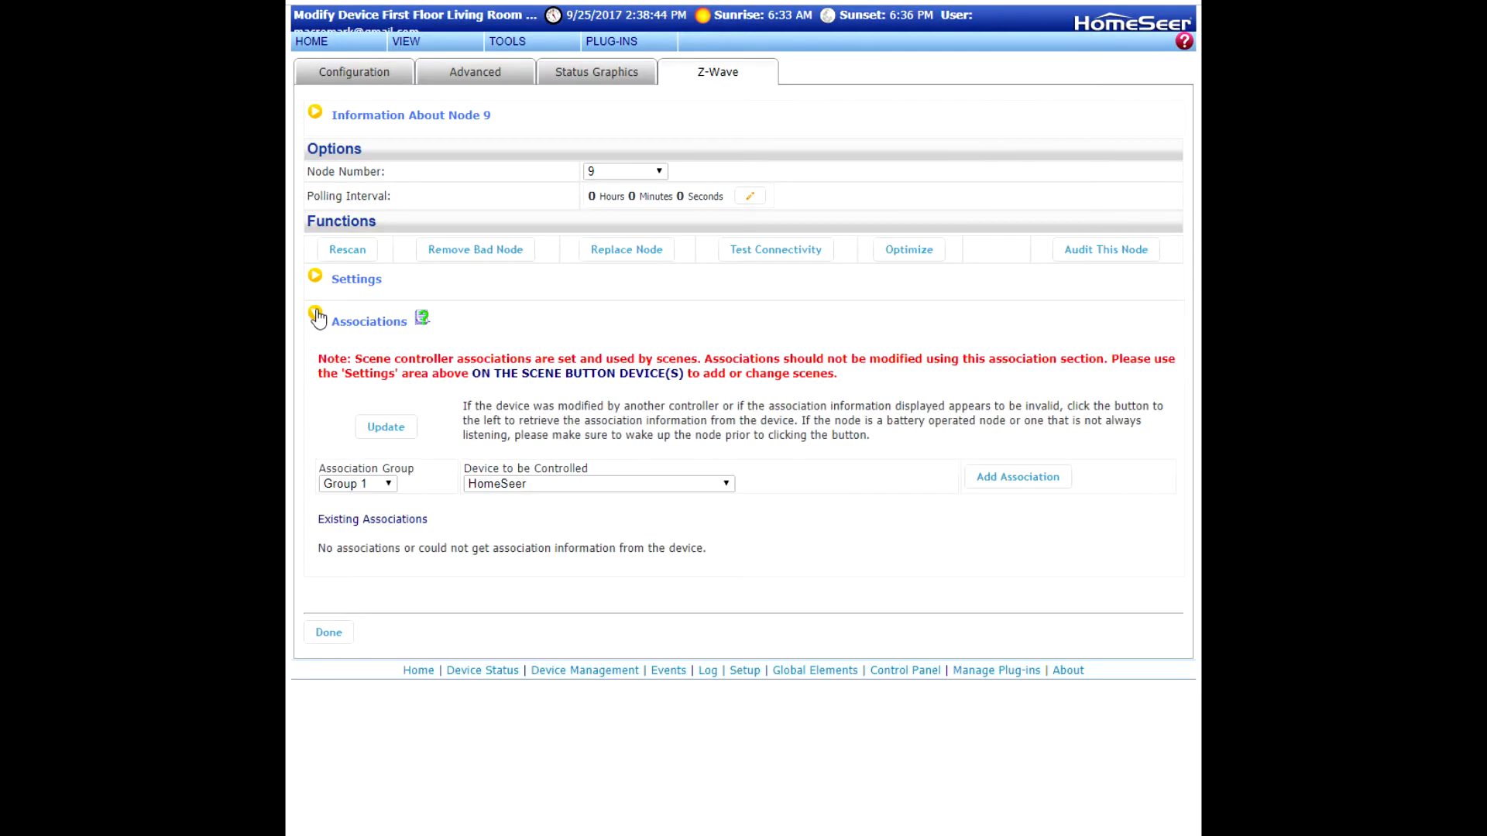
{"action": "left_click", "coordinate": [385, 428]}
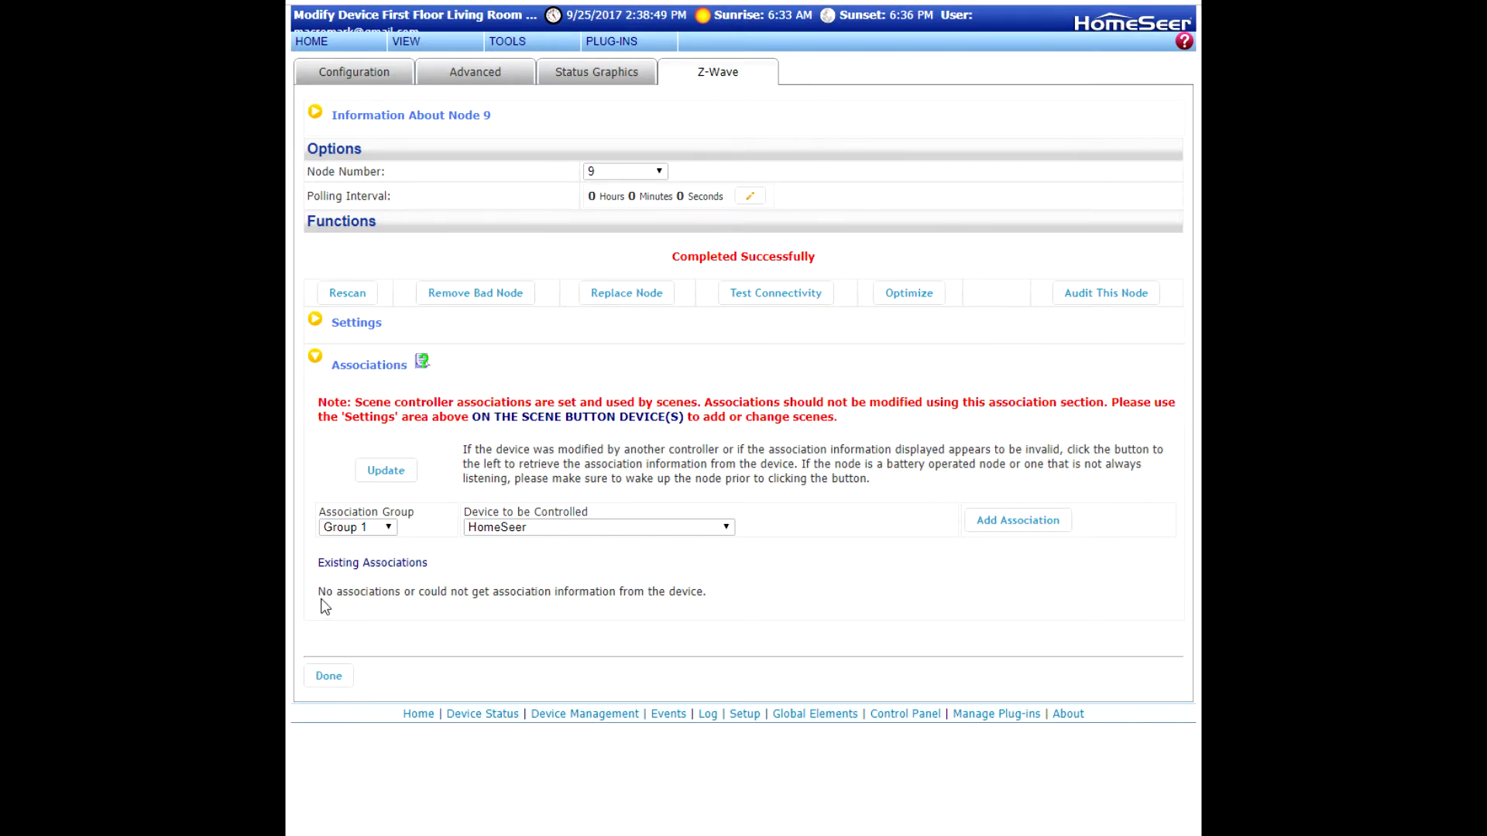
Step: Add an association from the Wall Controller's Group 1 to HomeSeer and refresh the association information
{"action": "left_click", "coordinate": [379, 529]}
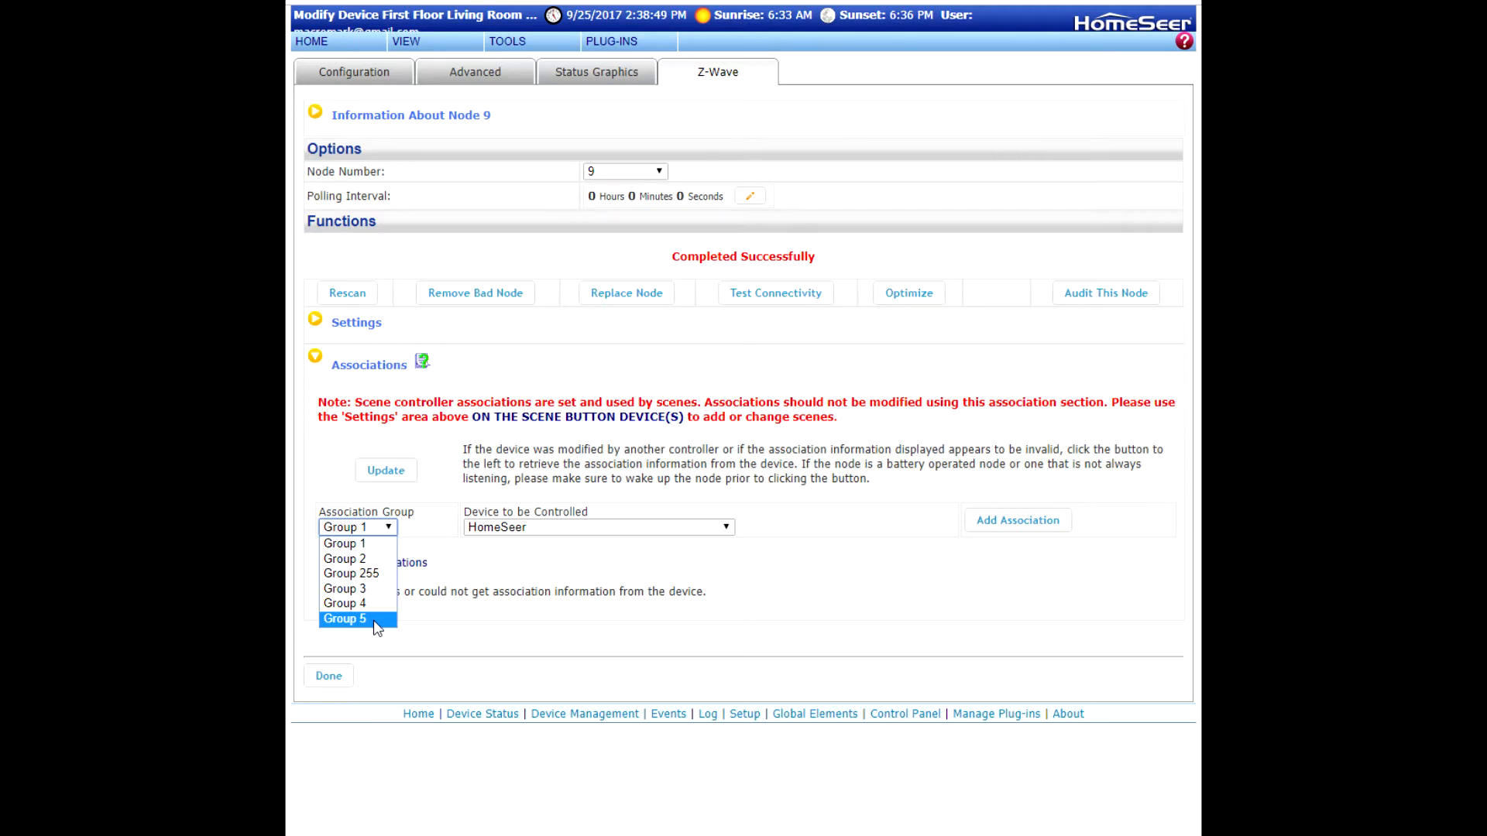
{"action": "left_click", "coordinate": [365, 527]}
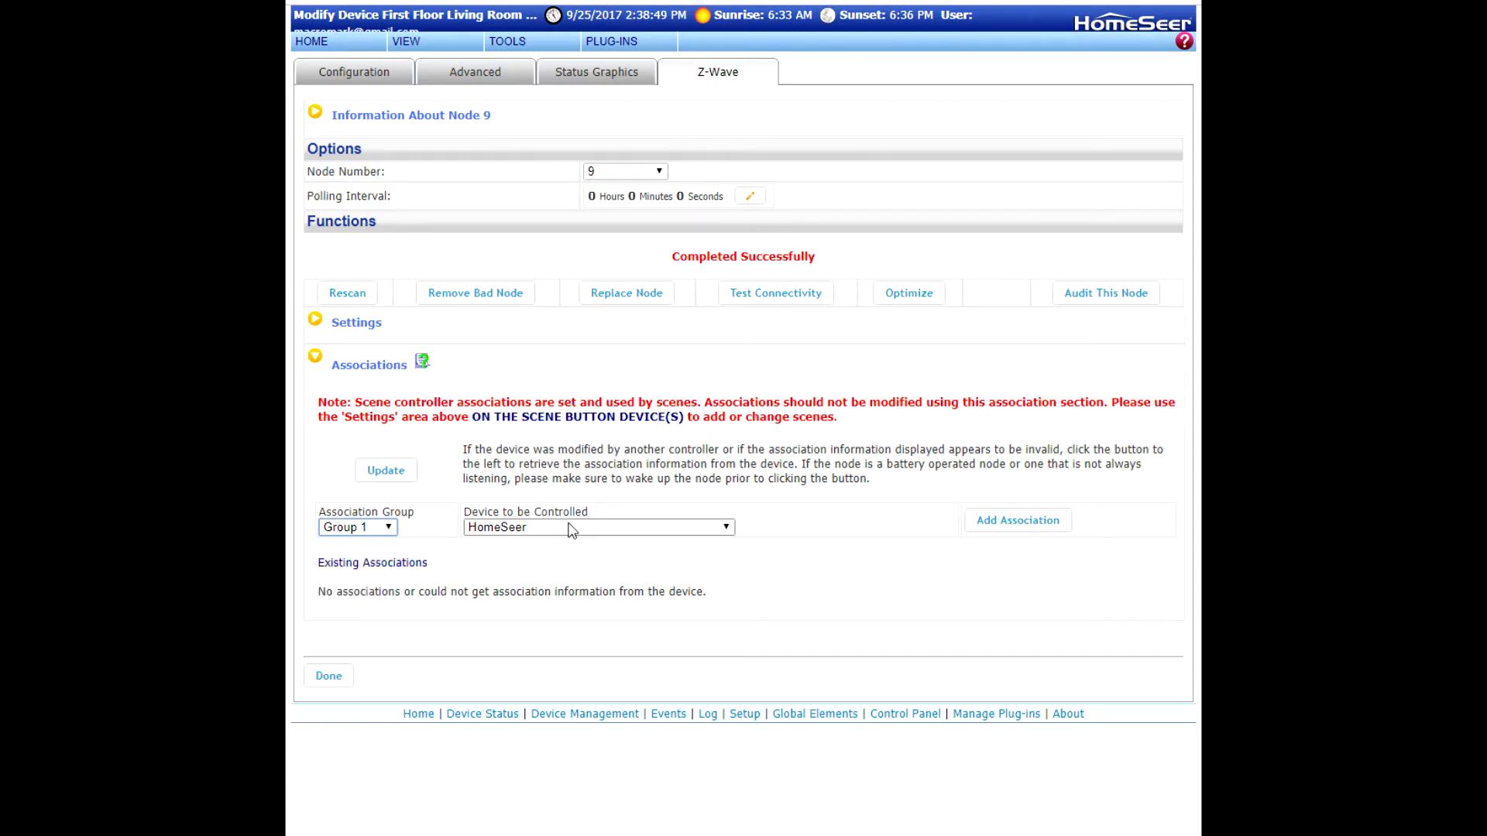
{"action": "left_click", "coordinate": [1042, 524]}
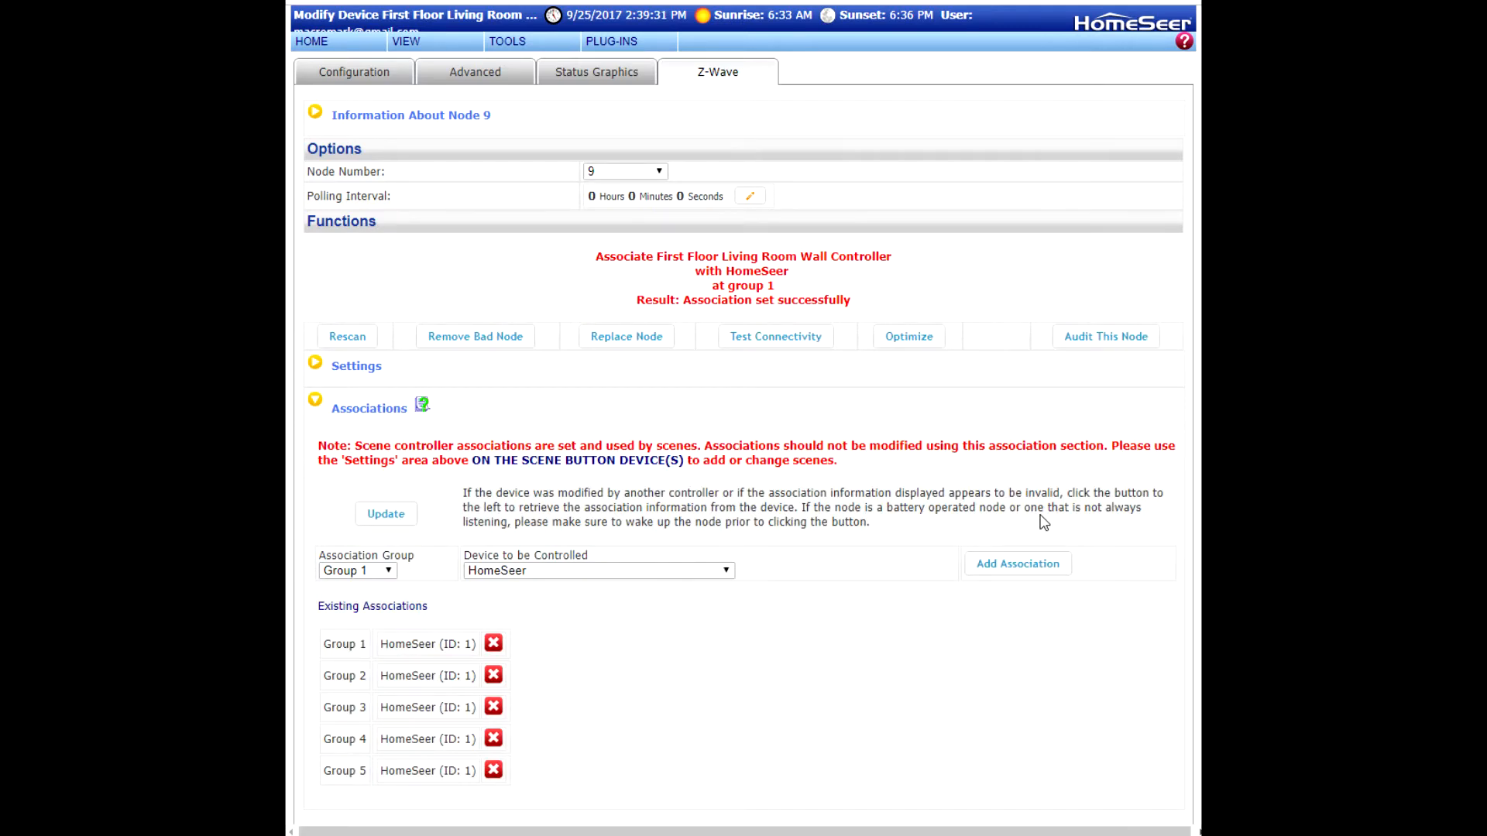
{"action": "left_click", "coordinate": [377, 517]}
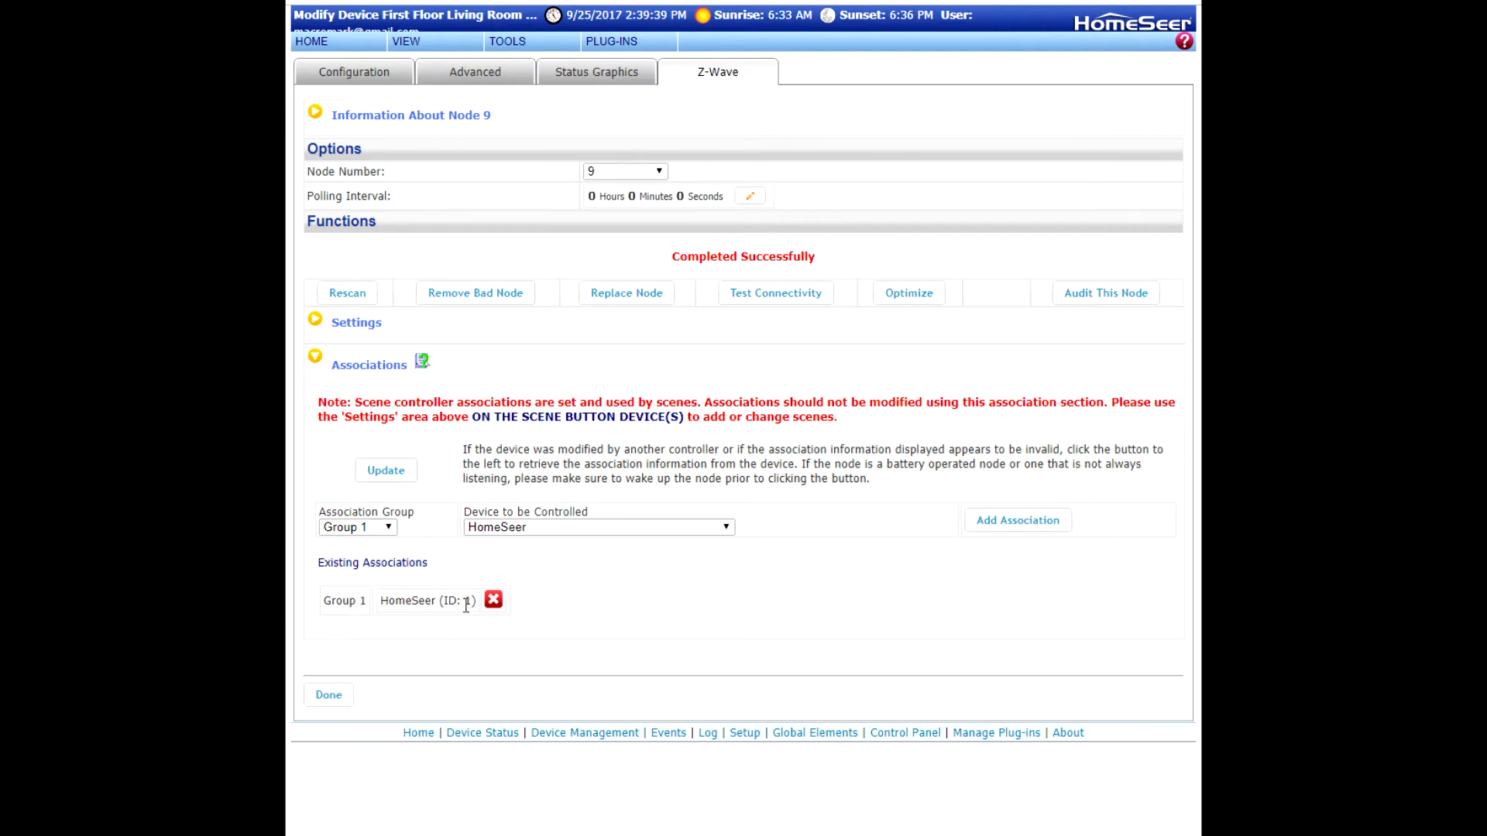
Step: Add an association from the Wall Controller's Group 2 to HomeSeer and refresh the association information
{"action": "left_click", "coordinate": [386, 535]}
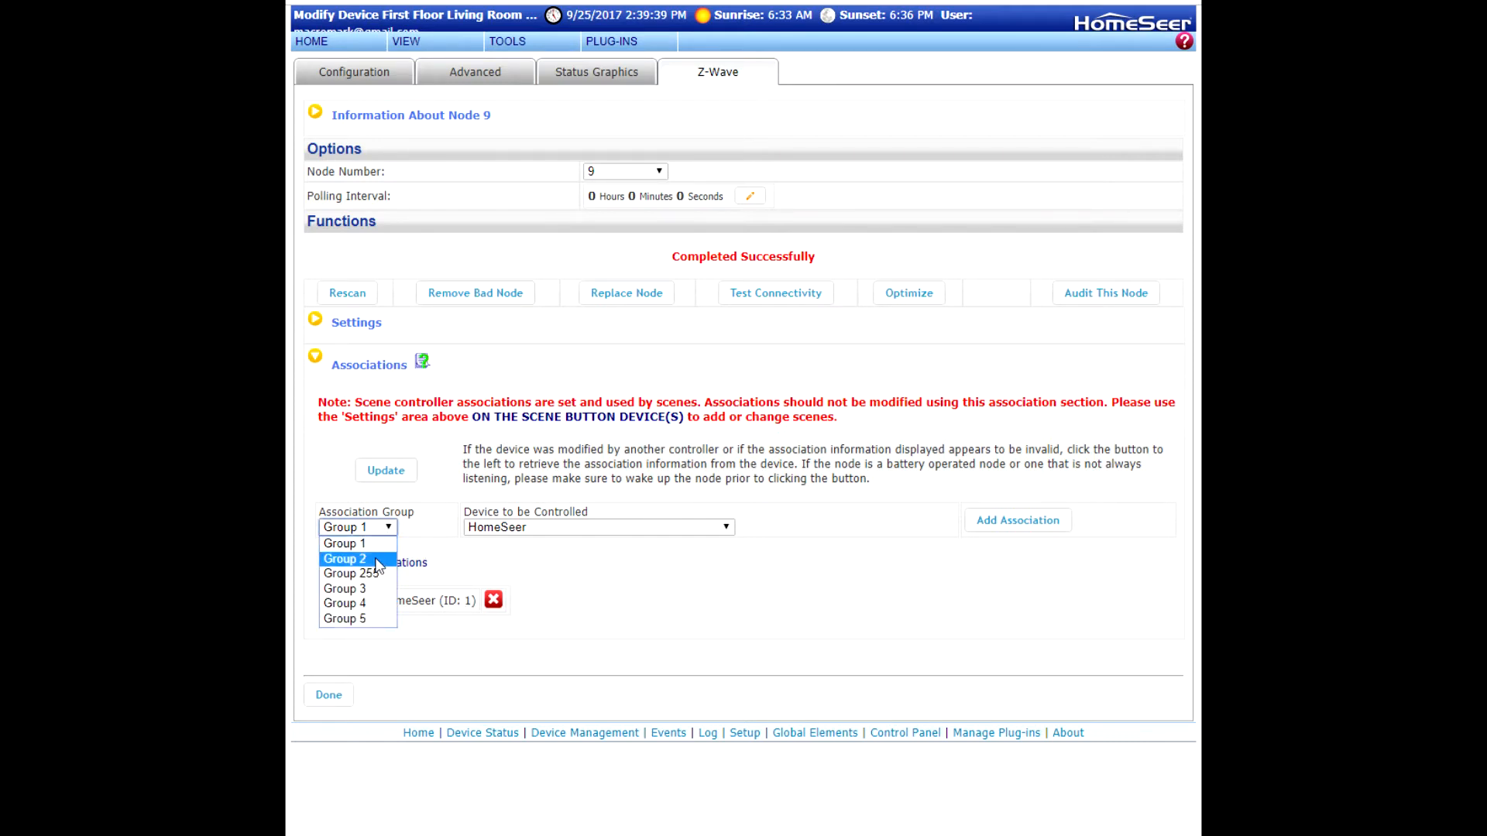
{"action": "left_click", "coordinate": [378, 559]}
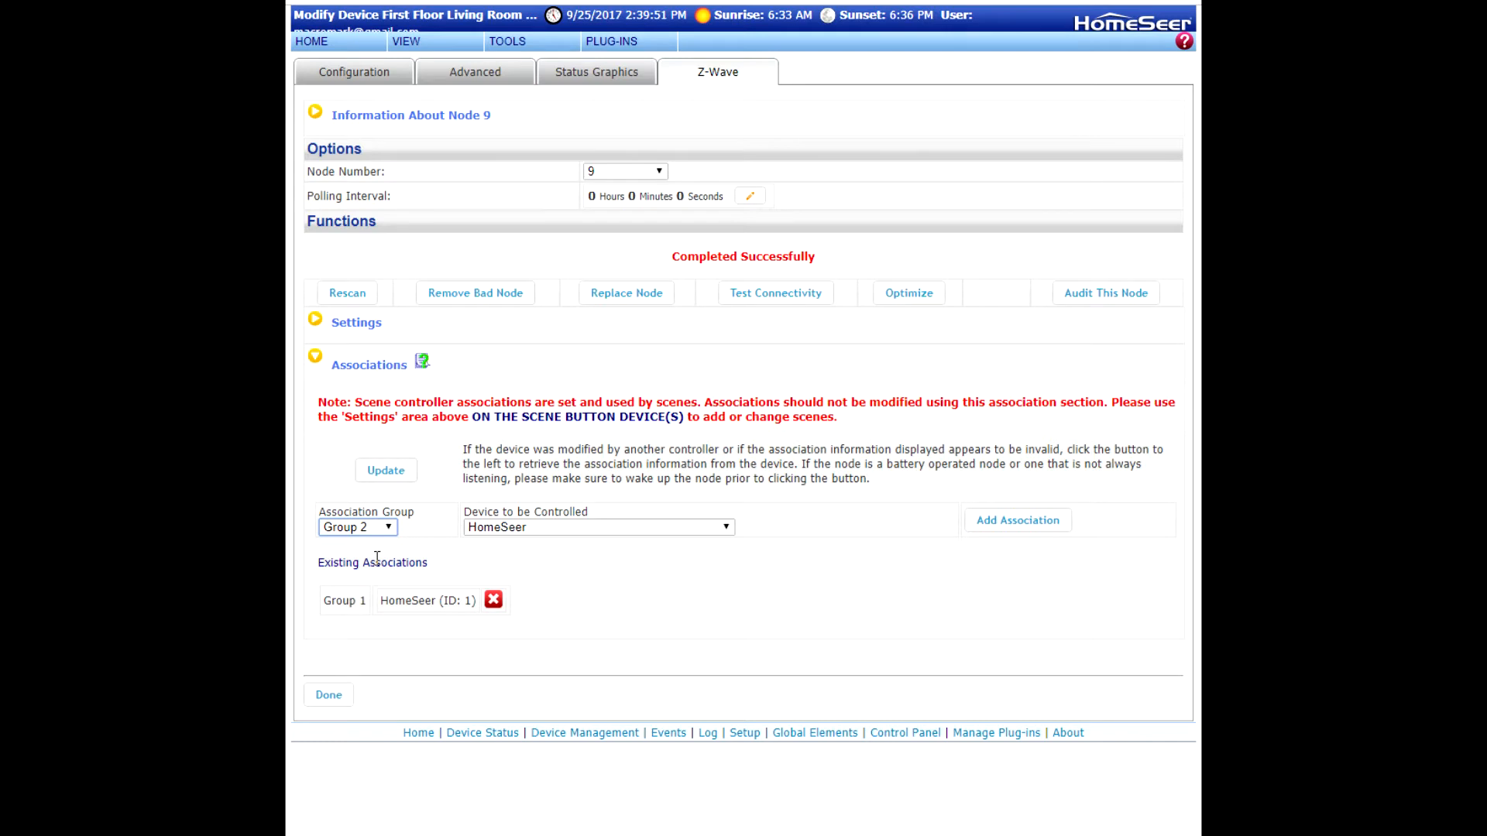
{"action": "left_click", "coordinate": [996, 520]}
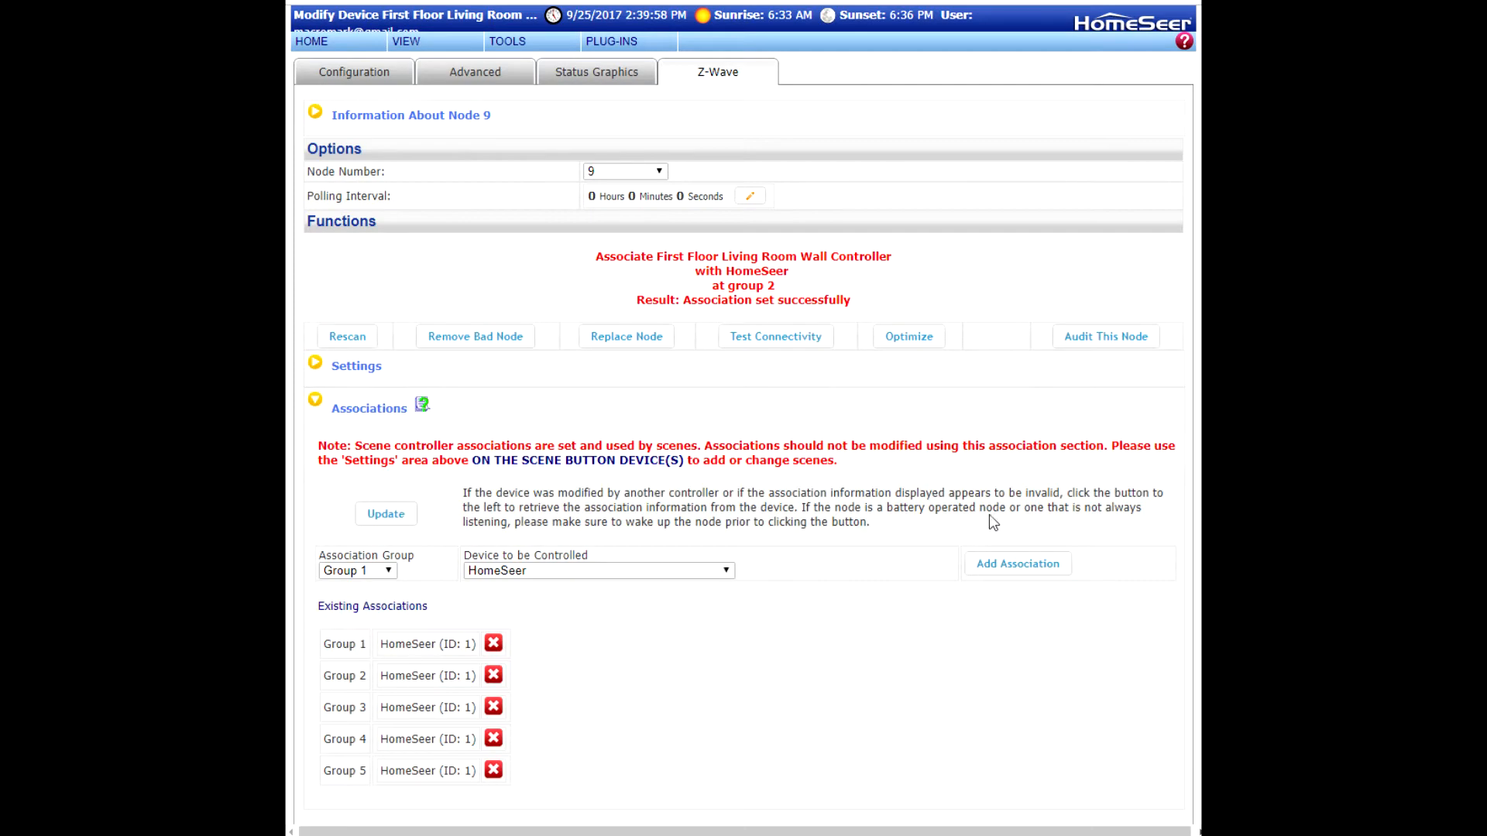
{"action": "left_click", "coordinate": [375, 518]}
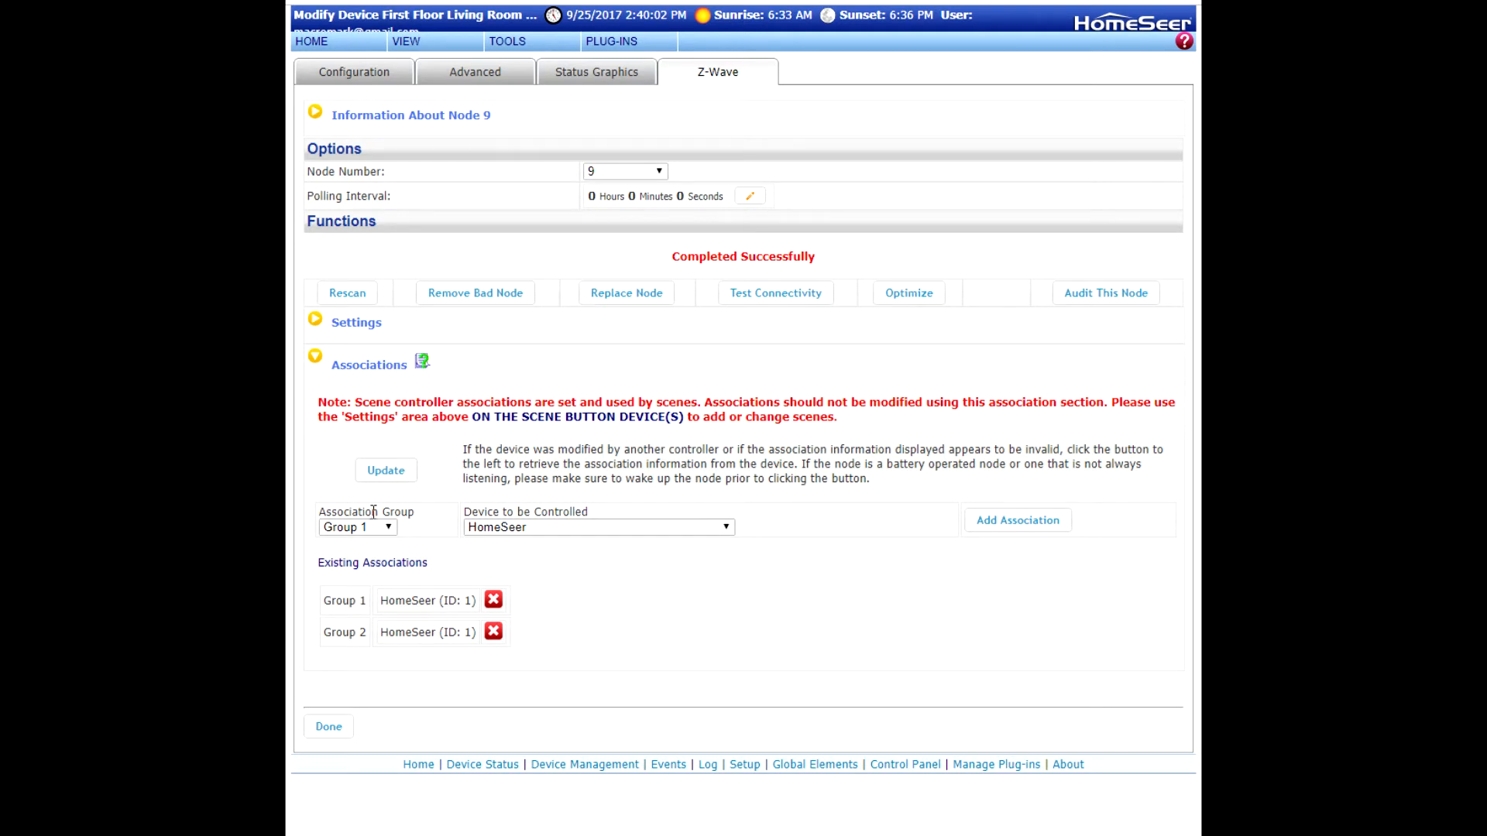
Step: Add HomeSeer associations for Group 3, Group 4 and Group 5 of the Wall Controller
{"action": "left_click", "coordinate": [1038, 523]}
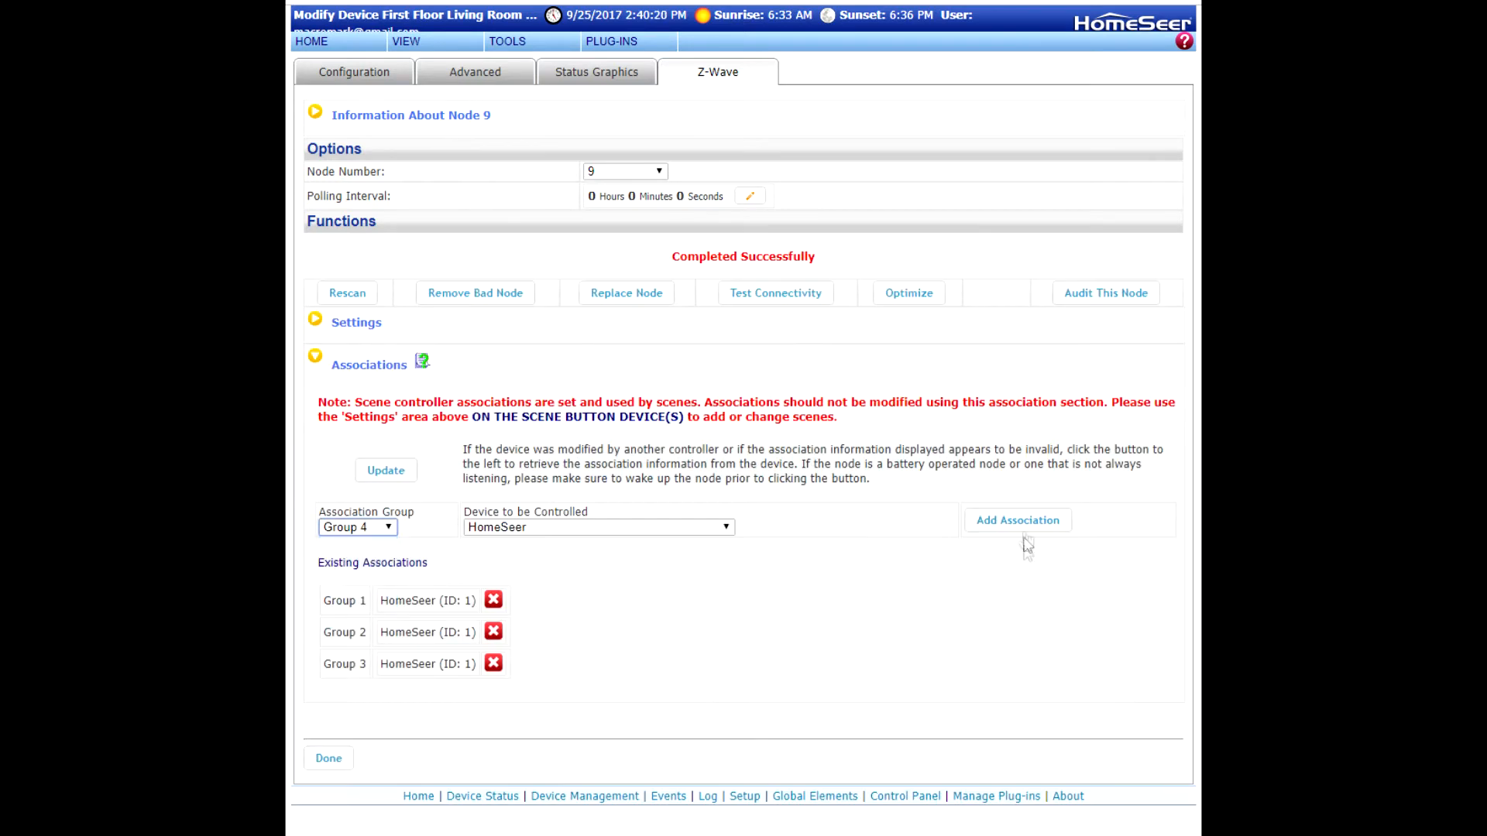
{"action": "left_click", "coordinate": [1022, 525]}
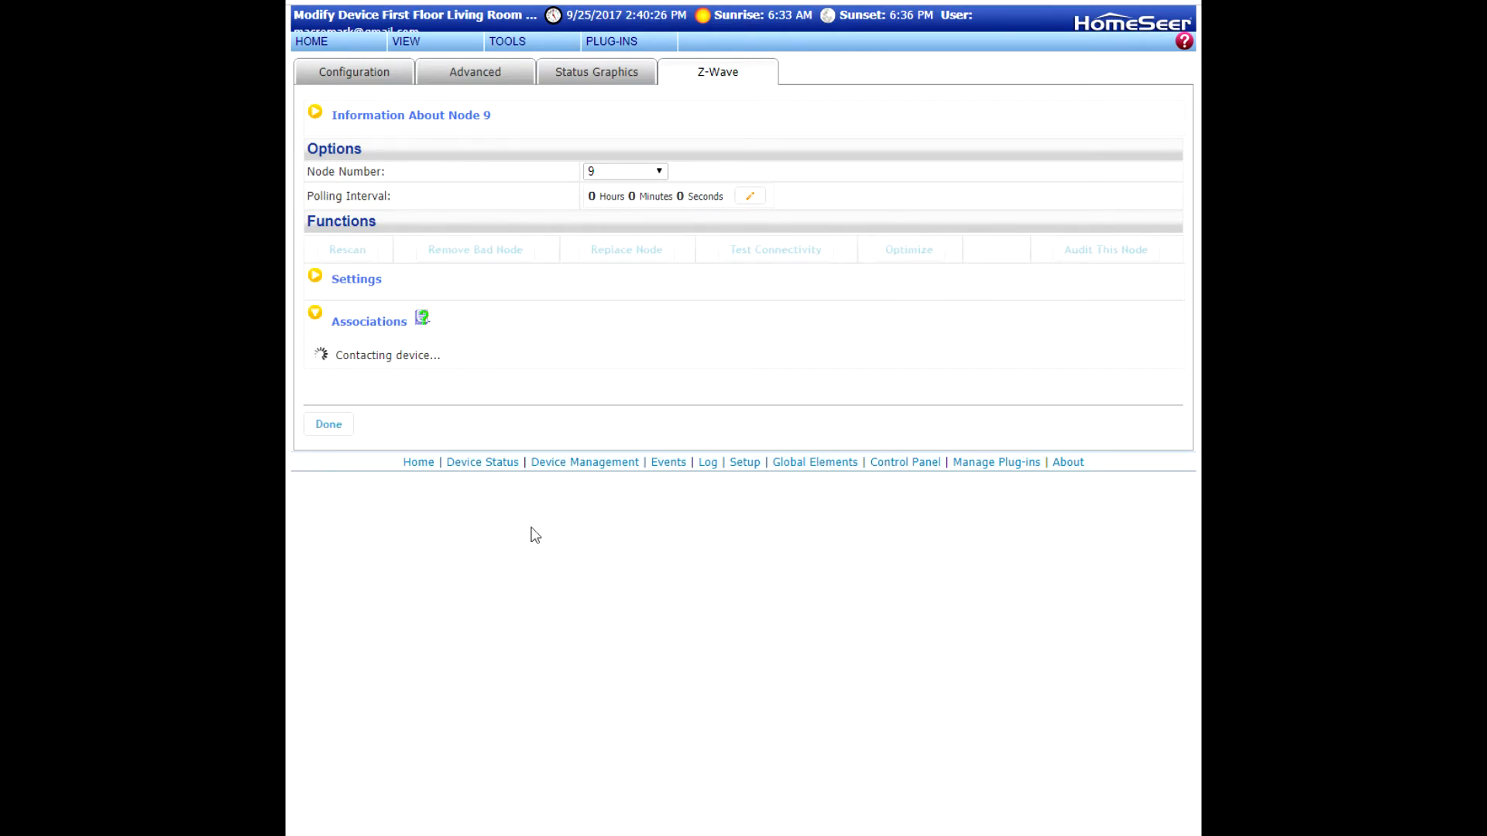
{"action": "left_click", "coordinate": [359, 524]}
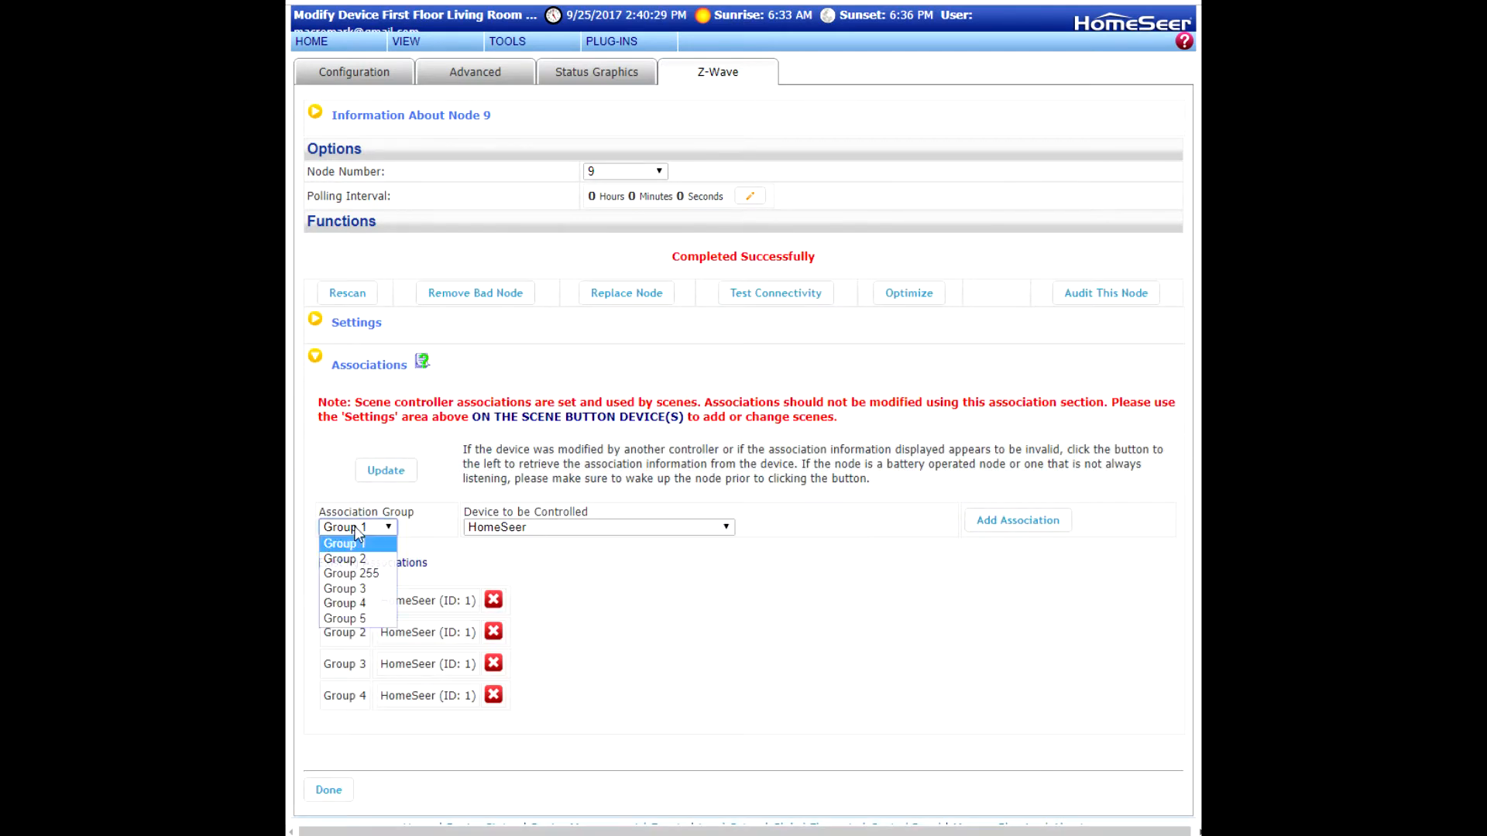
{"action": "left_click", "coordinate": [348, 617]}
{"action": "left_click", "coordinate": [1006, 530]}
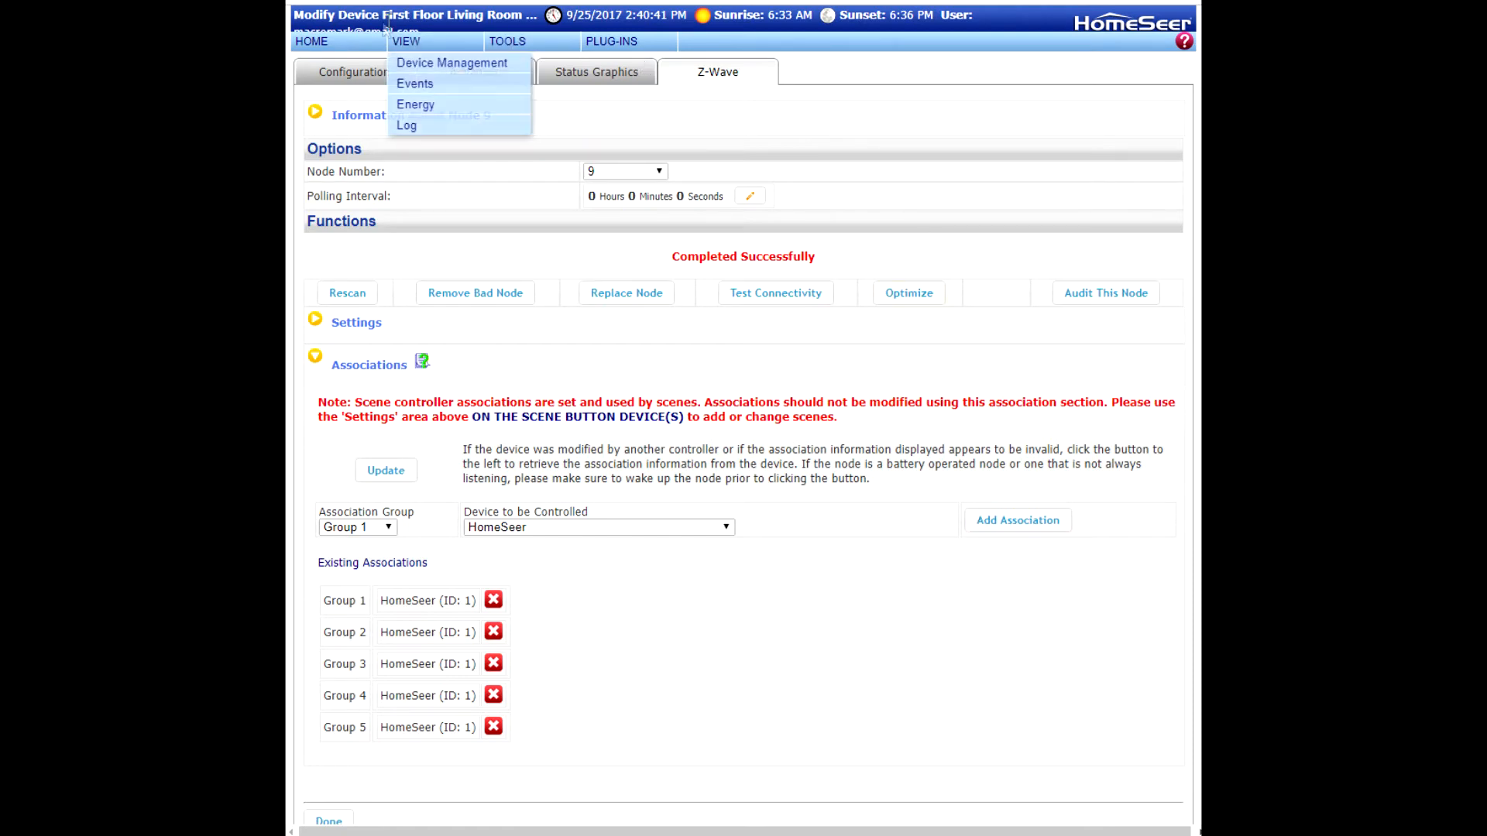
Step: Add HomeSeer as a controlled device in the Z-Wave scene of Scene Controller Button 1 and save the scene changes
{"action": "left_click", "coordinate": [330, 46]}
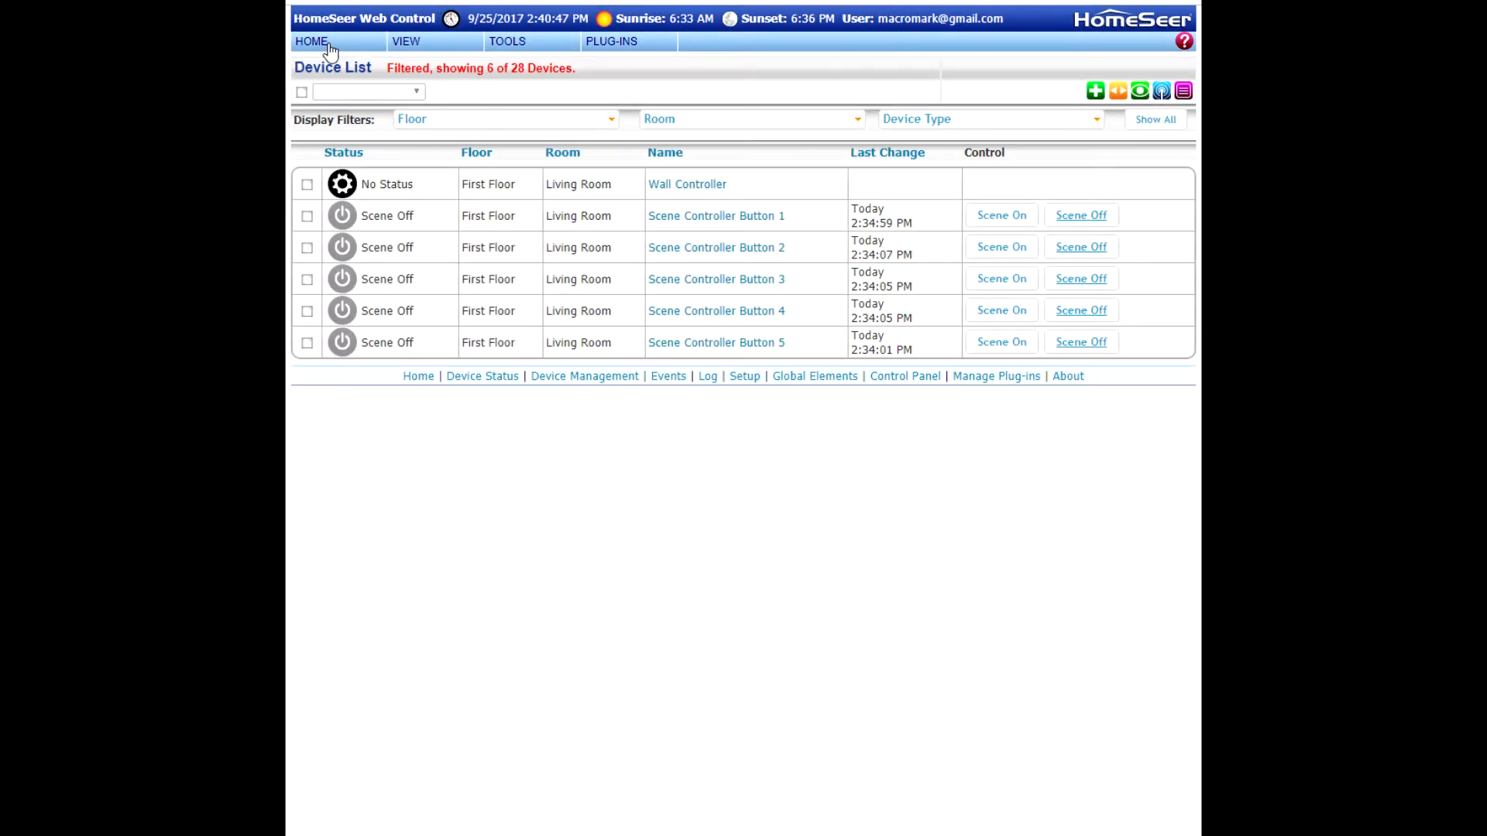
{"action": "left_click", "coordinate": [683, 224]}
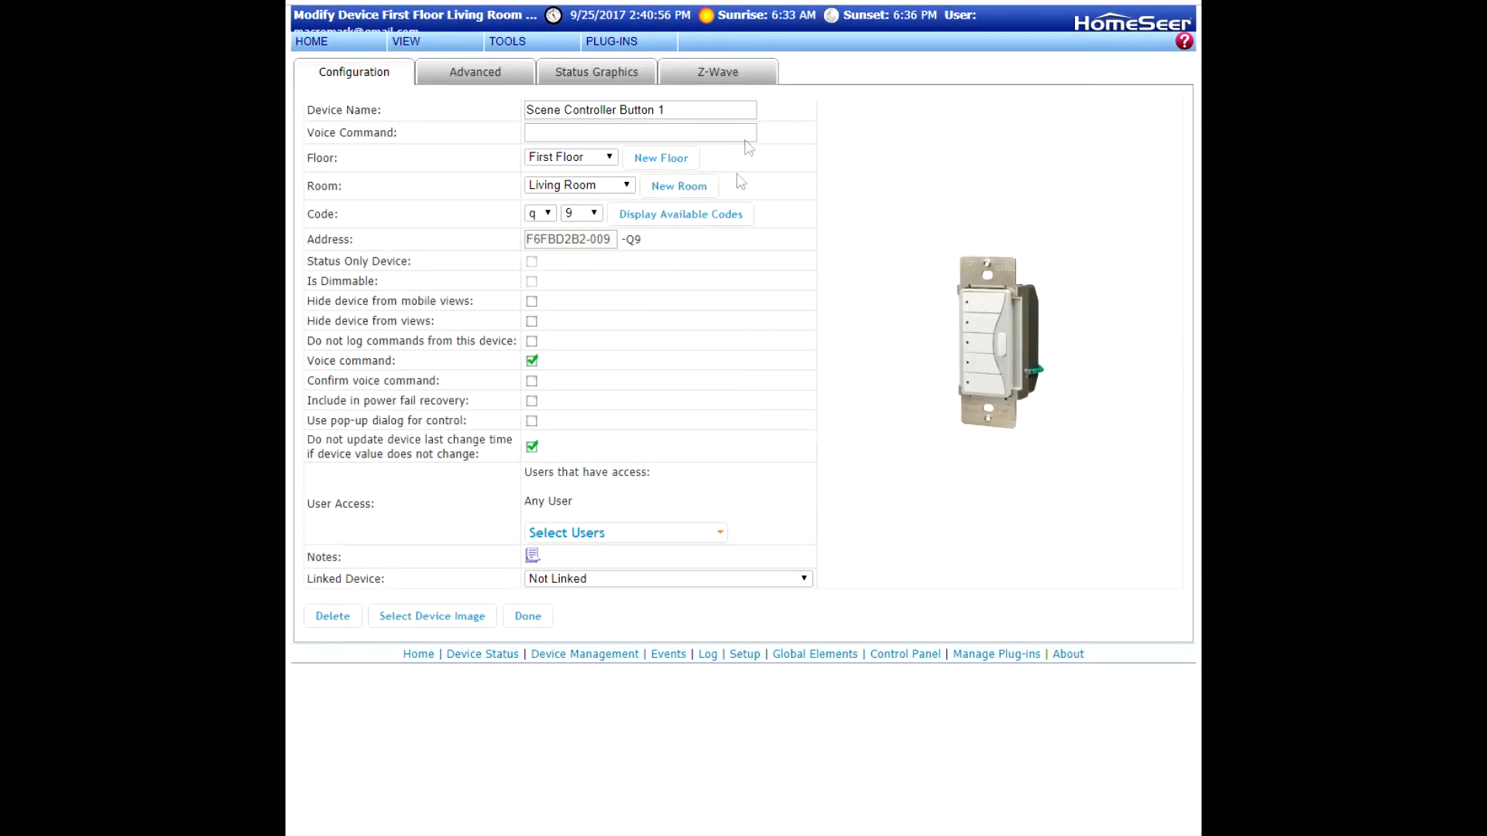
{"action": "left_click", "coordinate": [736, 83]}
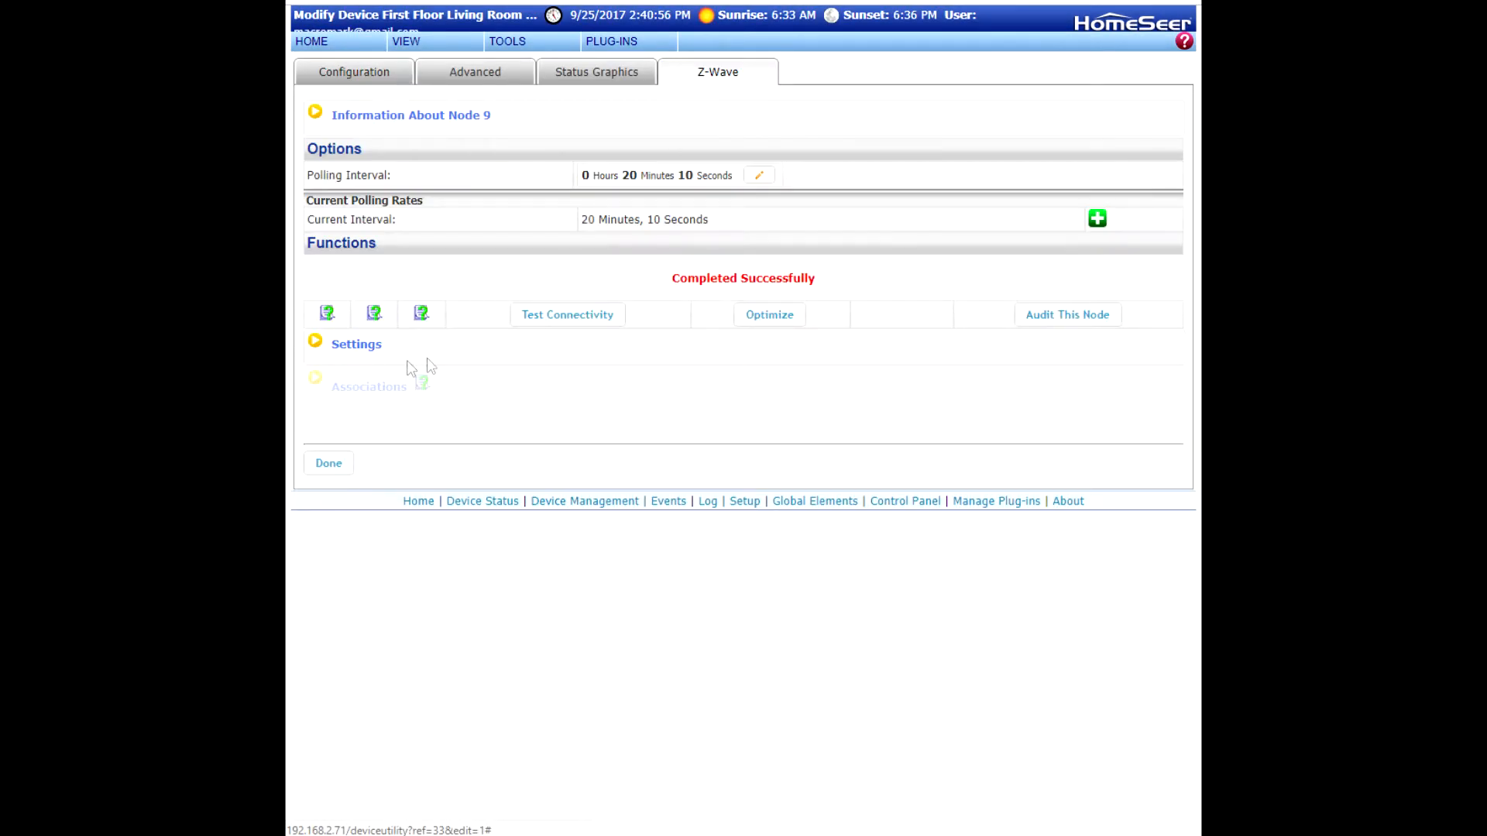
{"action": "left_click", "coordinate": [316, 342]}
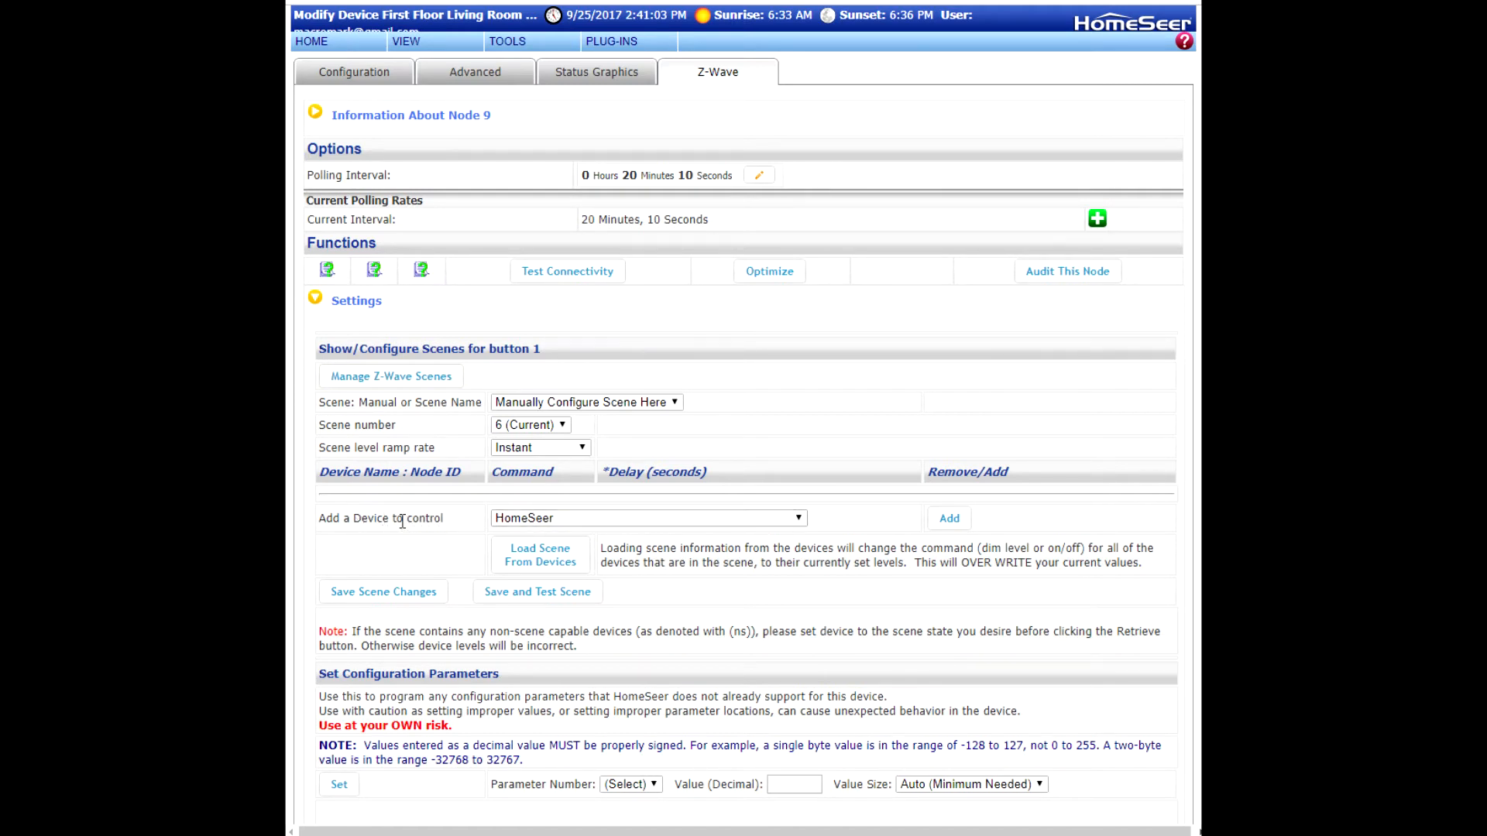
{"action": "left_click", "coordinate": [951, 521]}
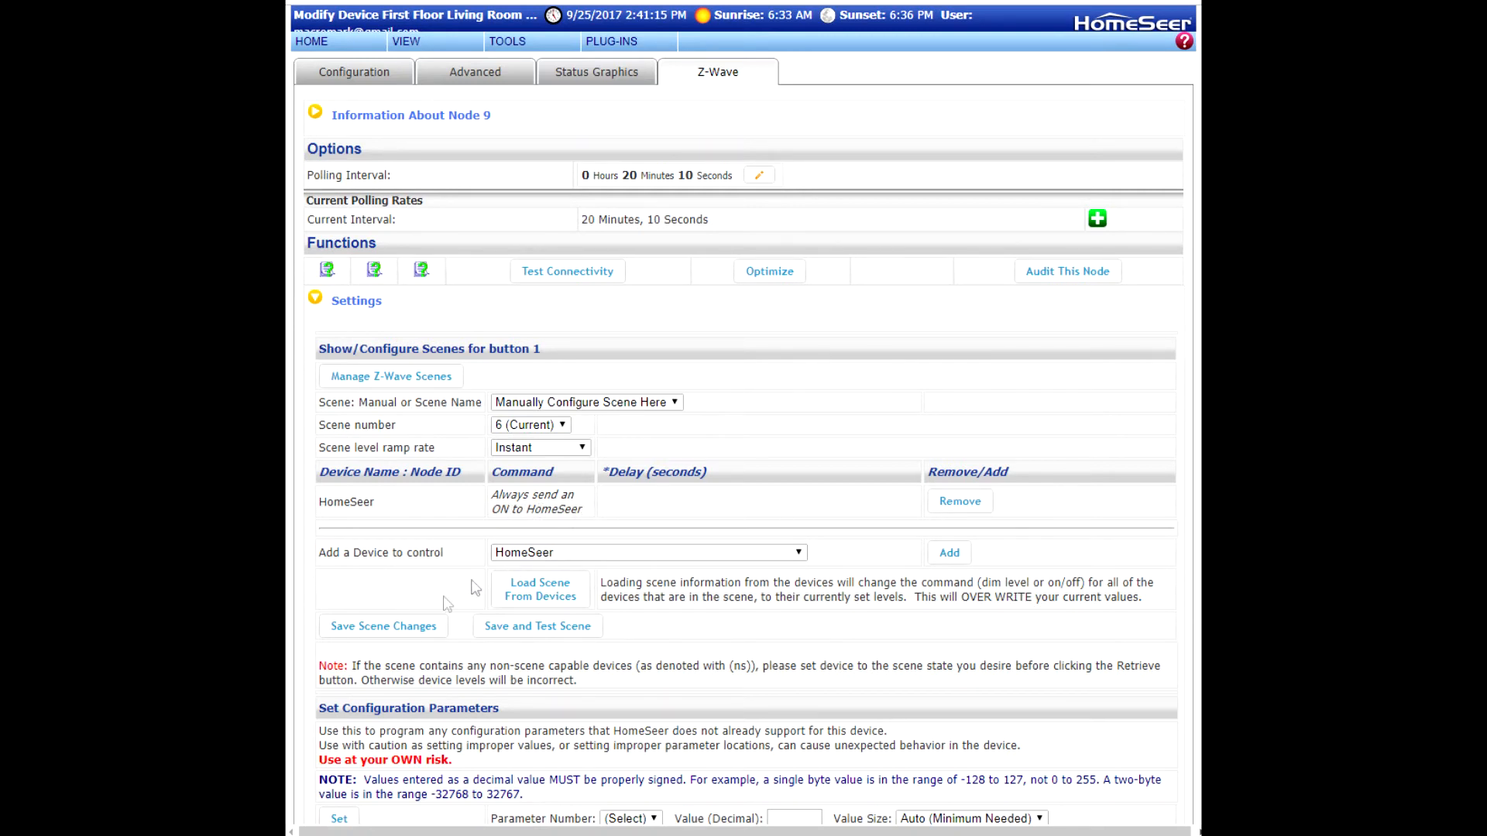
{"action": "left_click", "coordinate": [369, 629]}
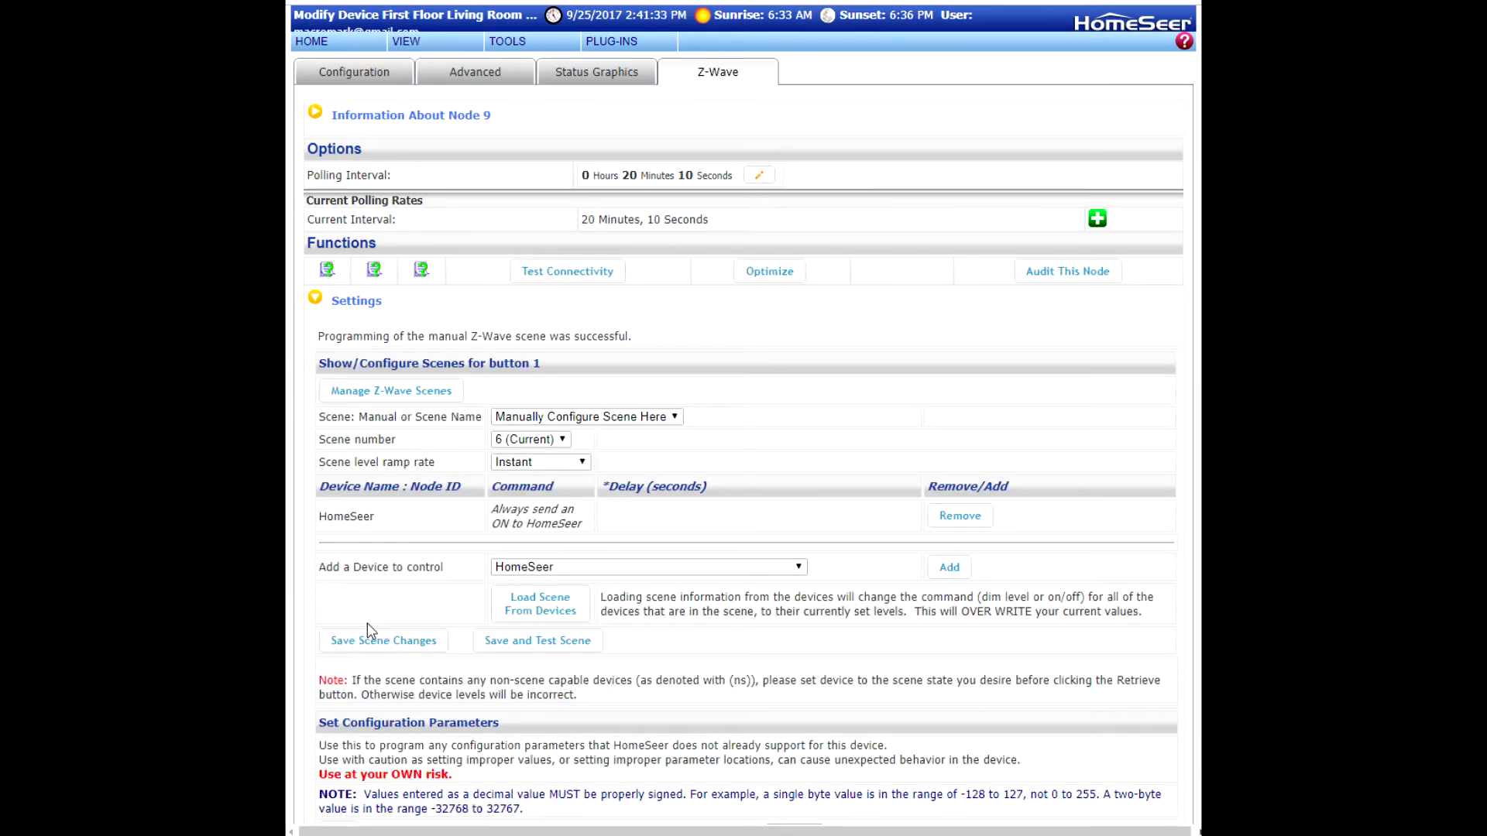
Step: Add HomeSeer to the Z-Wave scene of Scene Controller Button 2 and save the scene changes
{"action": "left_click", "coordinate": [321, 43]}
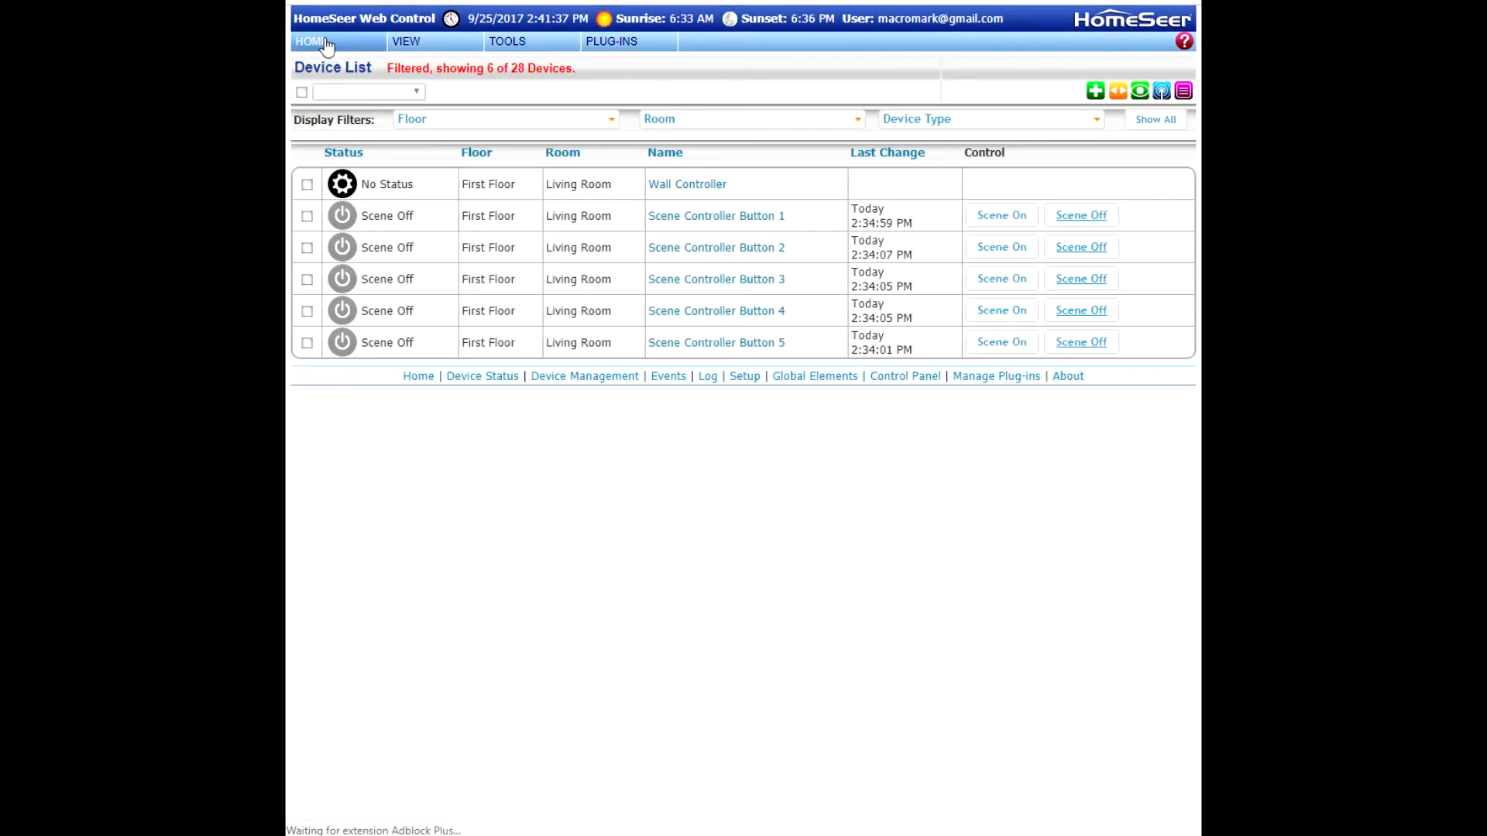
{"action": "left_click", "coordinate": [745, 259]}
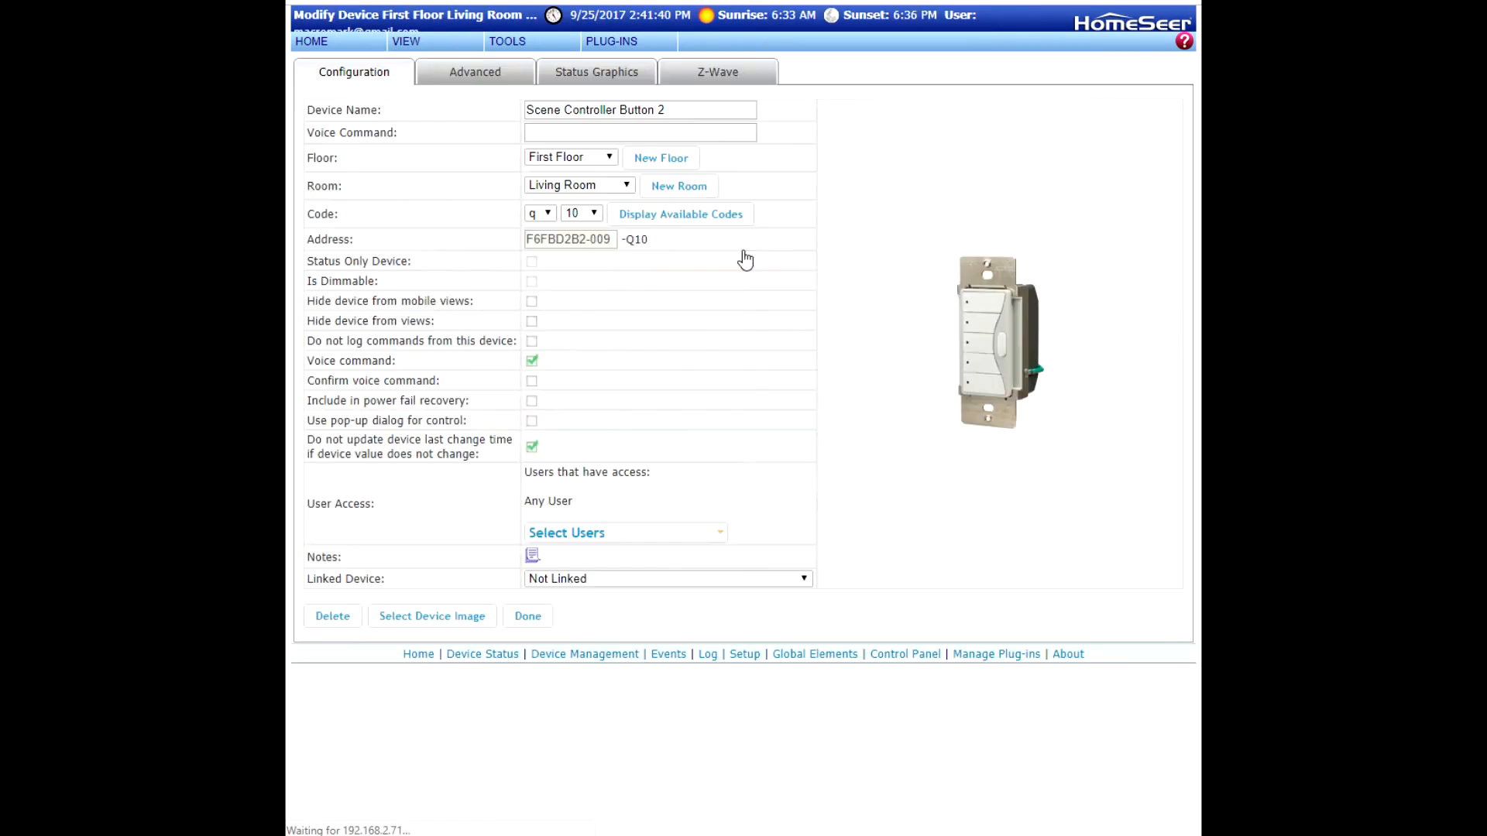
{"action": "left_click", "coordinate": [734, 76]}
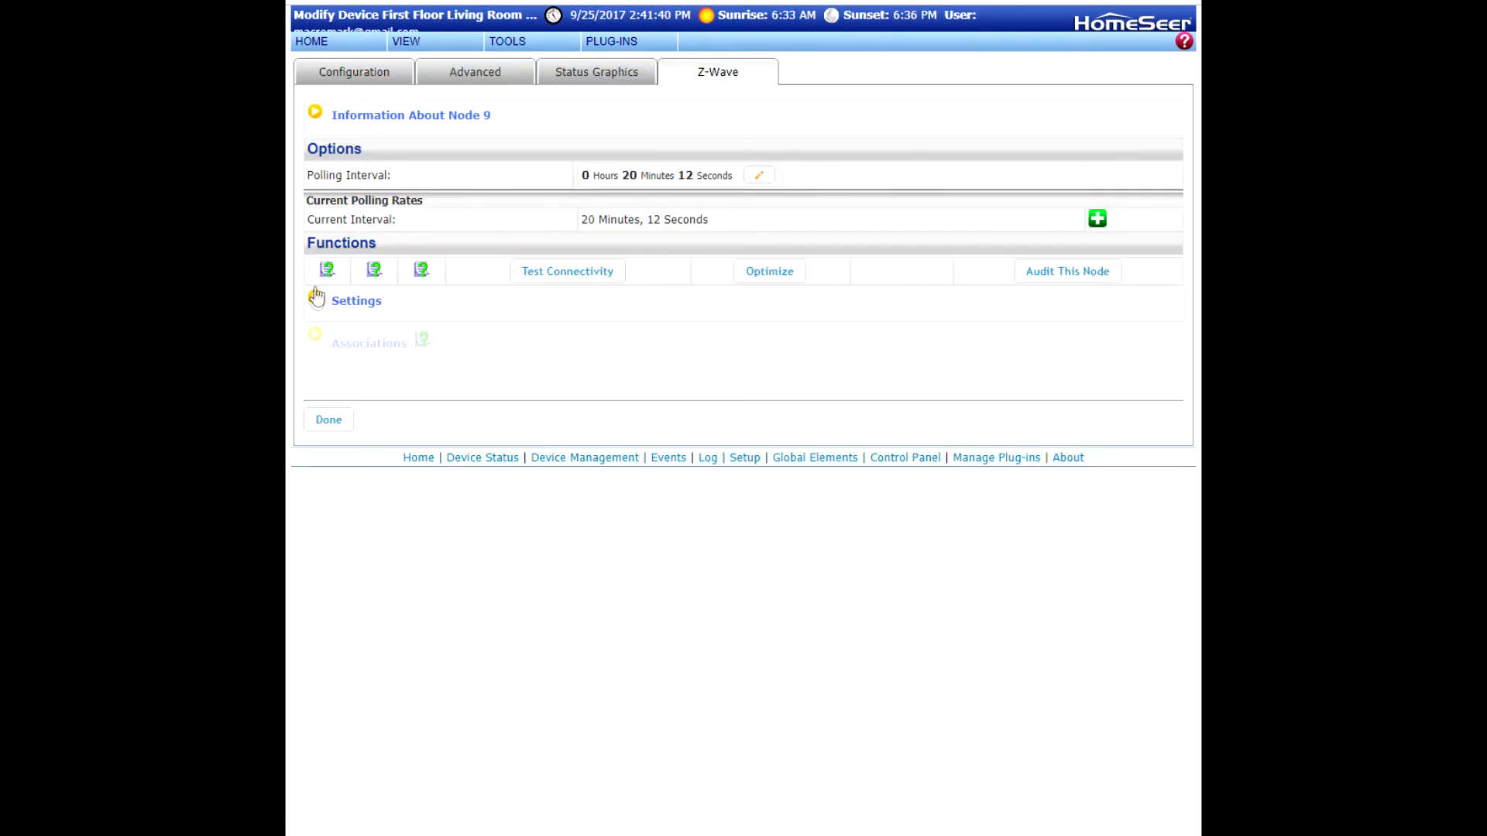
{"action": "left_click", "coordinate": [949, 518]}
{"action": "left_click", "coordinate": [416, 633]}
Step: Add HomeSeer to the Z-Wave scene of Scene Controller Button 3 and save the scene changes
{"action": "left_click", "coordinate": [345, 45]}
{"action": "left_click", "coordinate": [738, 290]}
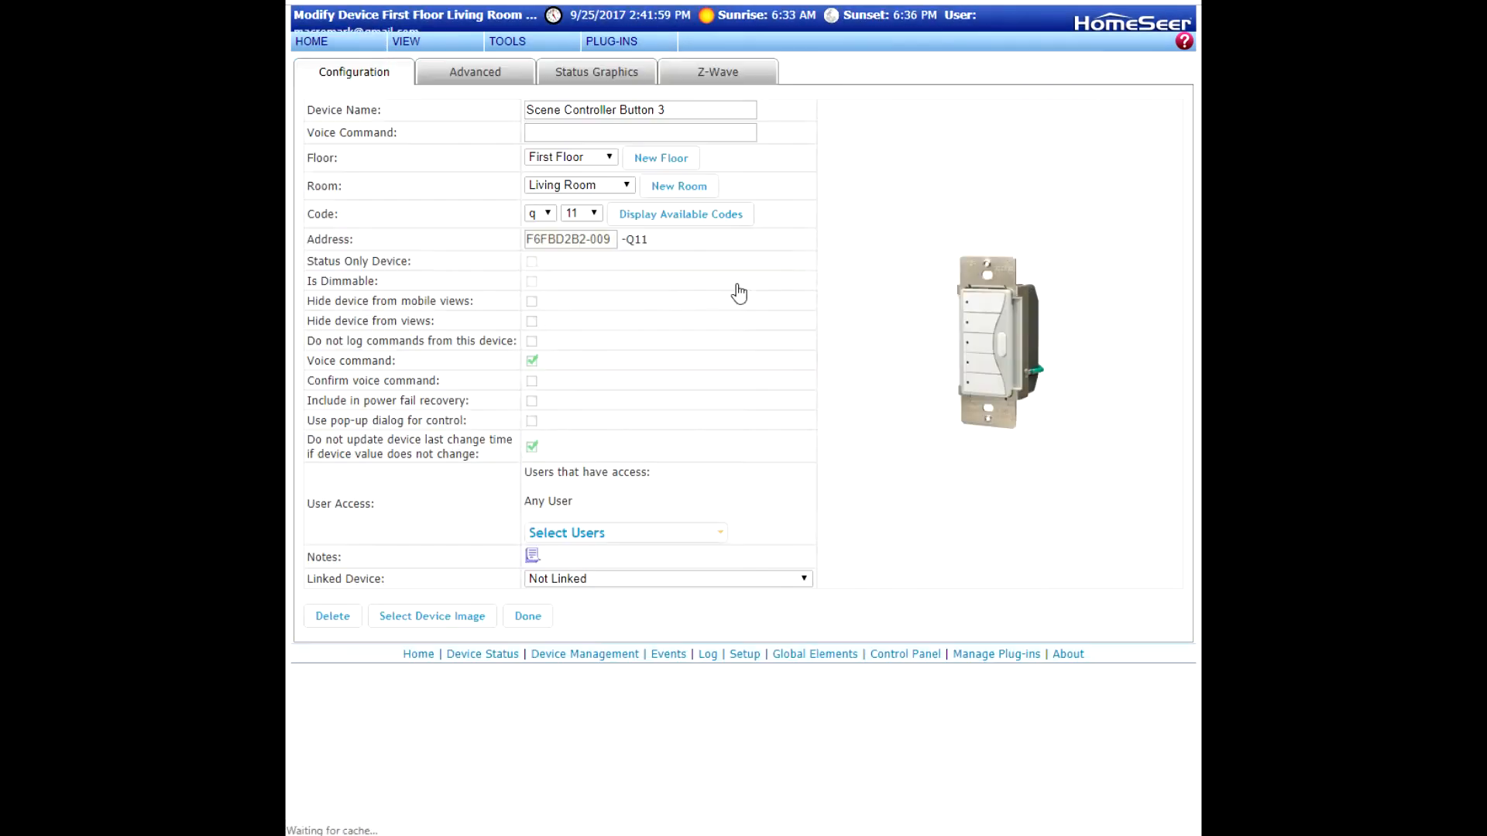
{"action": "left_click", "coordinate": [753, 77]}
{"action": "left_click", "coordinate": [316, 300]}
{"action": "left_click", "coordinate": [952, 519]}
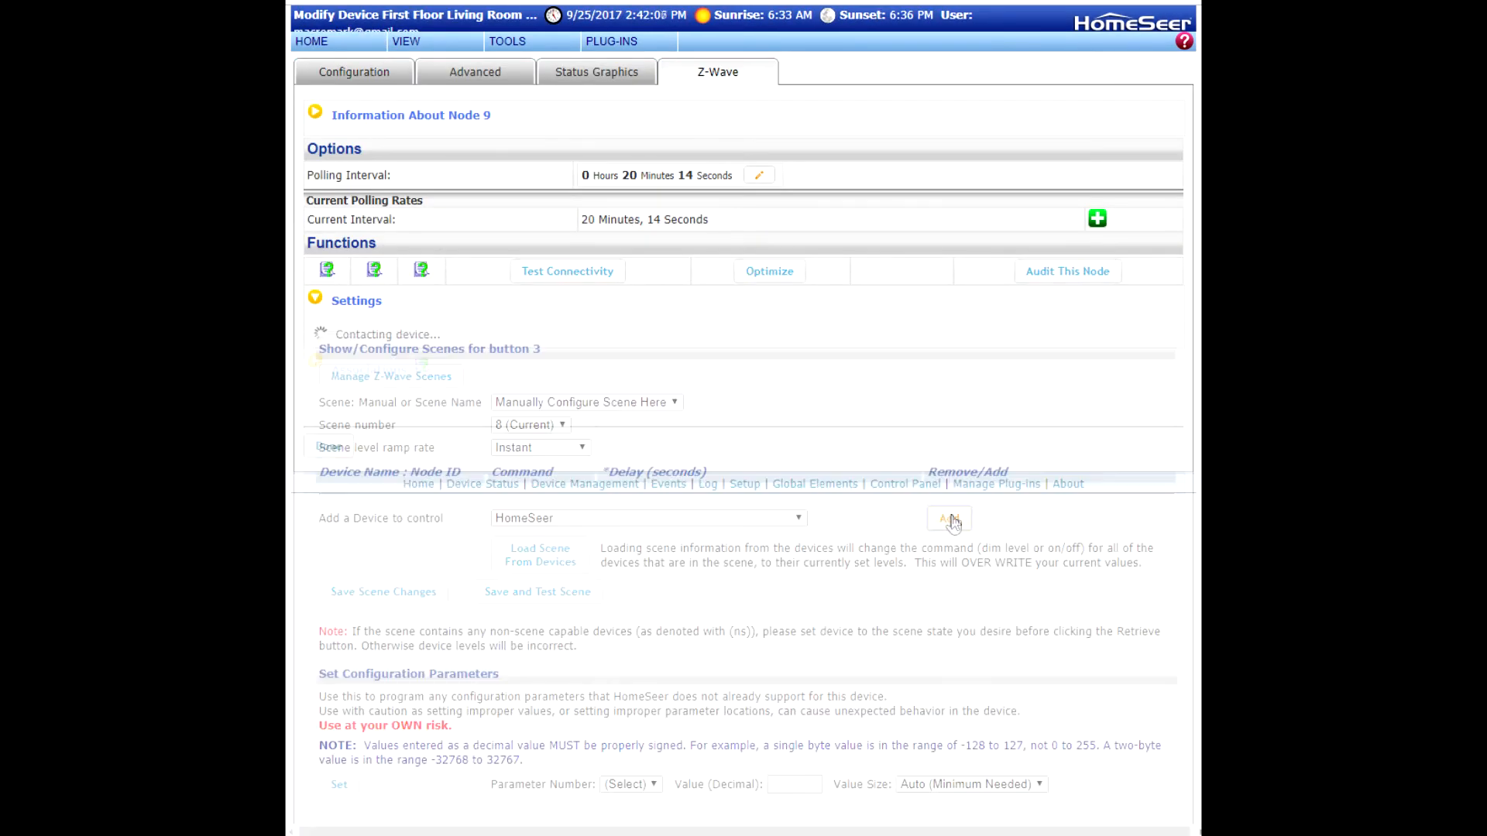
{"action": "left_click", "coordinate": [360, 631]}
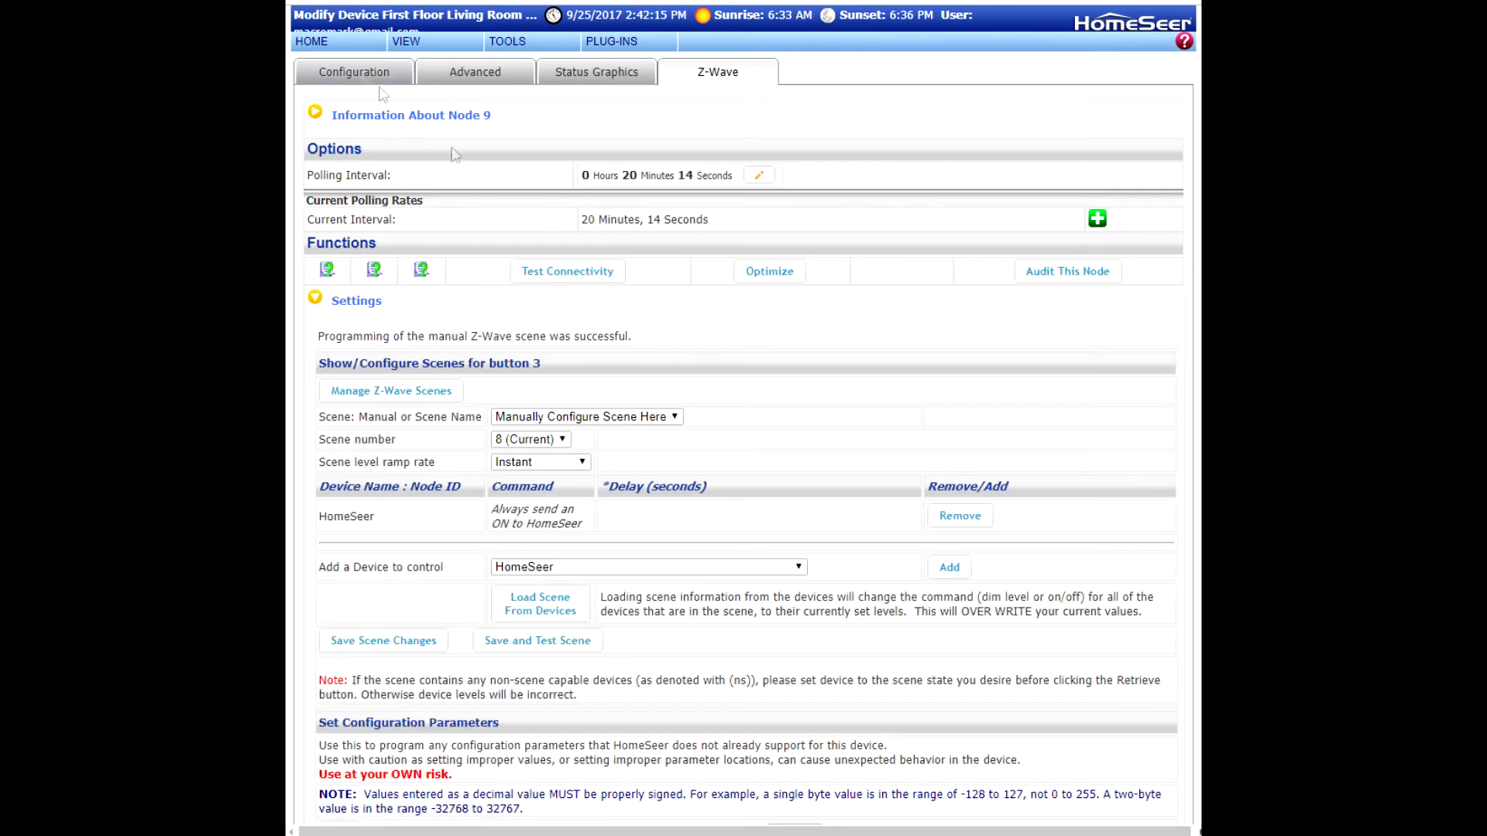
Step: Add HomeSeer to the Z-Wave scene of Scene Controller Button 4 and save the scene changes
{"action": "left_click", "coordinate": [311, 41]}
{"action": "left_click", "coordinate": [716, 318]}
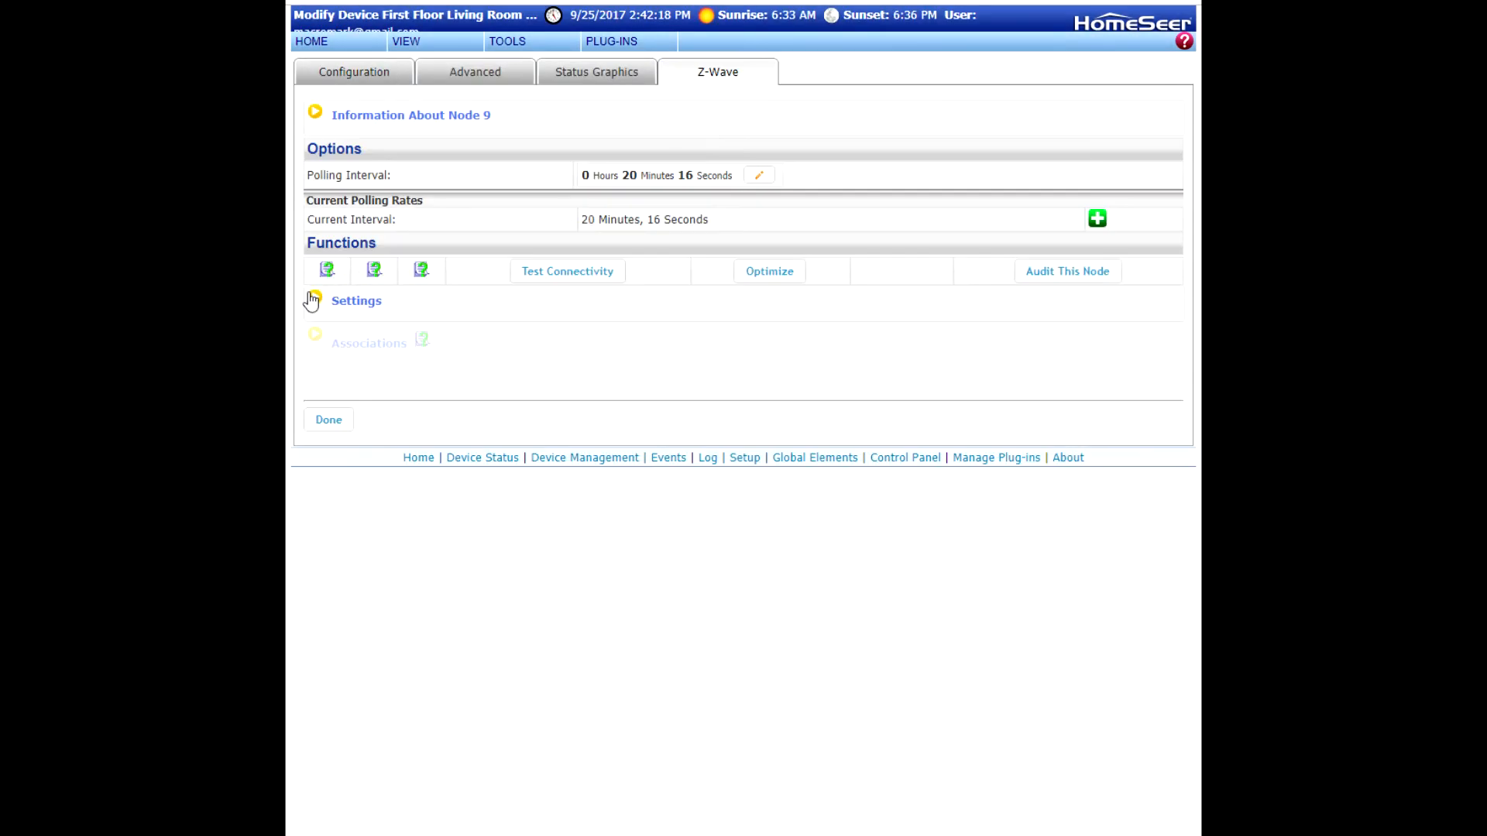
{"action": "left_click", "coordinate": [316, 301]}
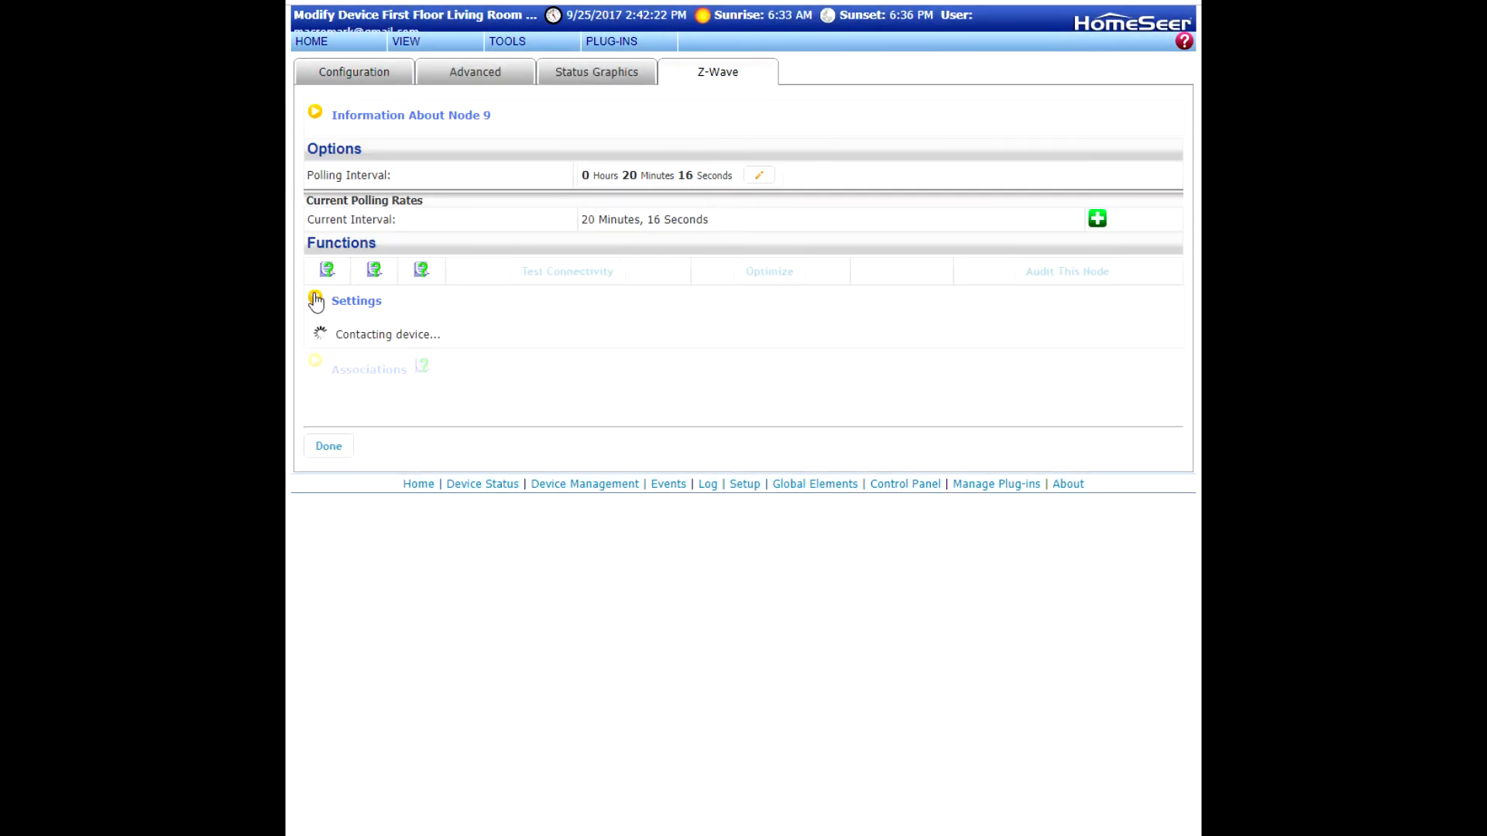
{"action": "left_click", "coordinate": [957, 518]}
{"action": "left_click", "coordinate": [403, 620]}
Step: Add HomeSeer to the Z-Wave scene of Scene Controller Button 5 and save the scene changes
{"action": "left_click", "coordinate": [311, 41]}
{"action": "left_click", "coordinate": [717, 342]}
{"action": "left_click", "coordinate": [718, 71]}
{"action": "left_click", "coordinate": [316, 300]}
{"action": "left_click", "coordinate": [946, 518]}
{"action": "left_click", "coordinate": [404, 625]}
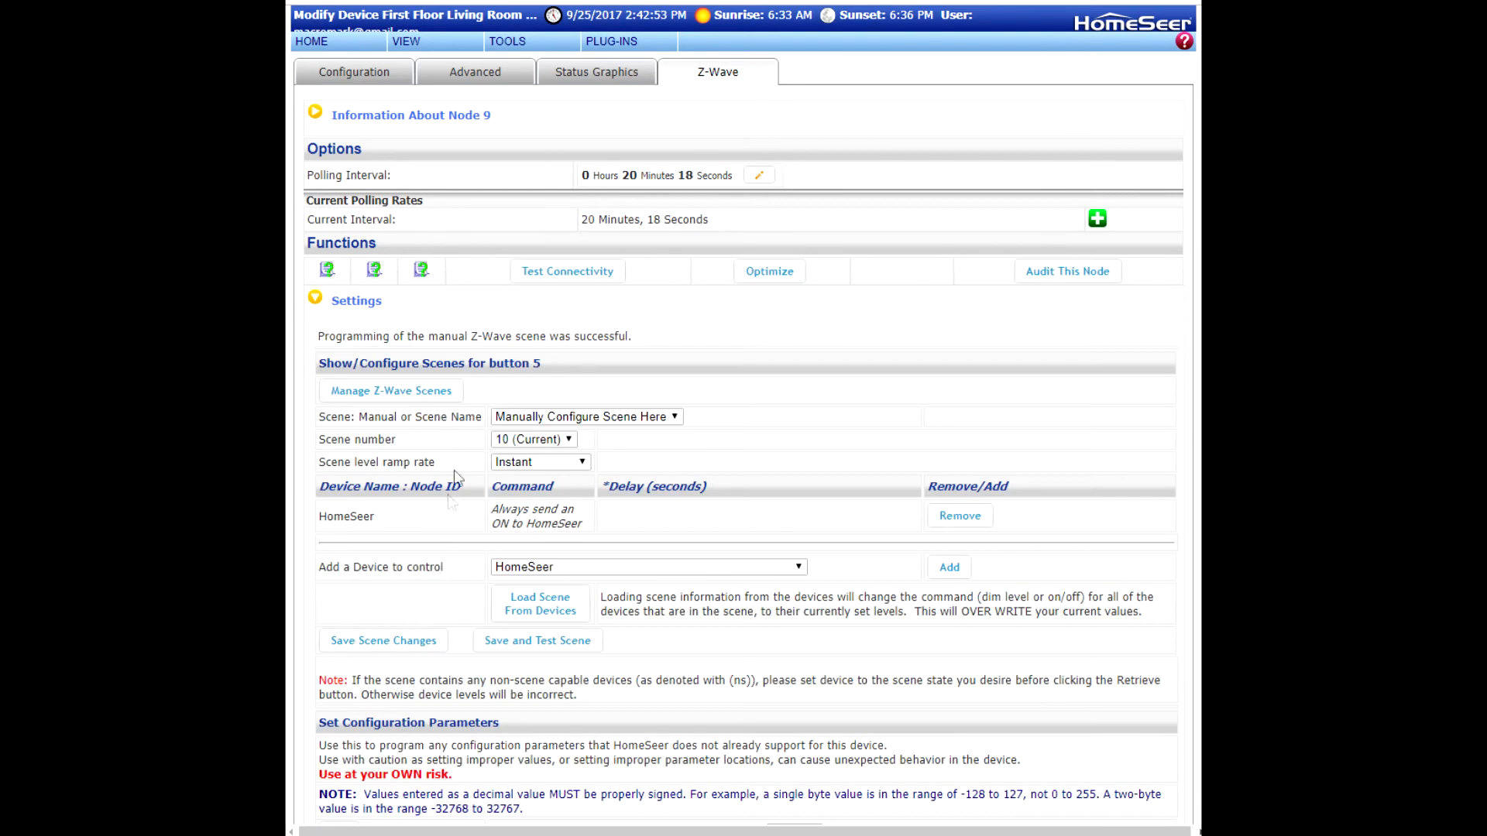
Step: Open the event groups page and expand the Scene Controller Events group to examine its events
{"action": "mouse_move", "coordinate": [425, 49]}
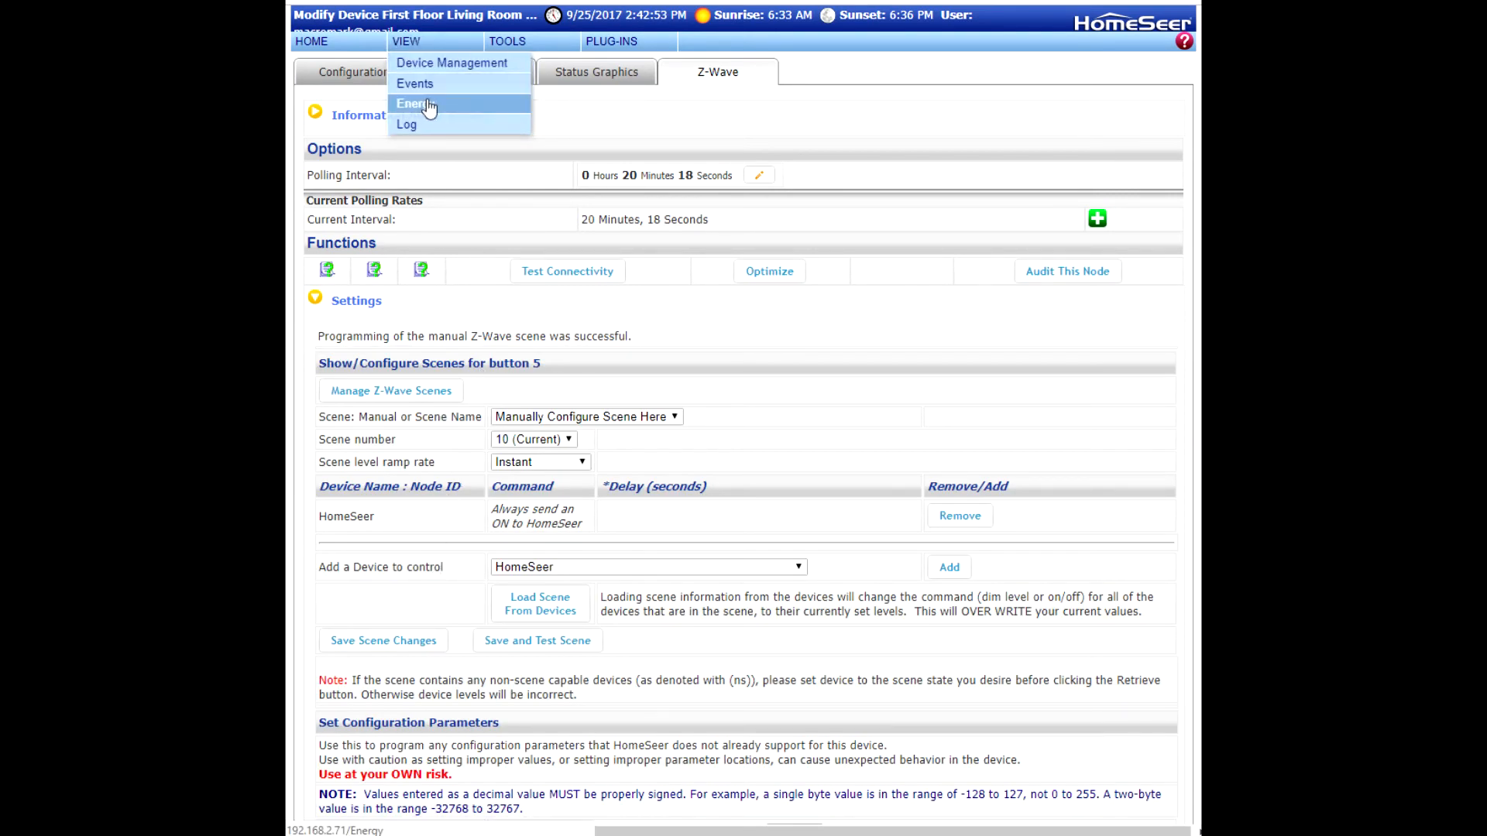
{"action": "left_click", "coordinate": [423, 87]}
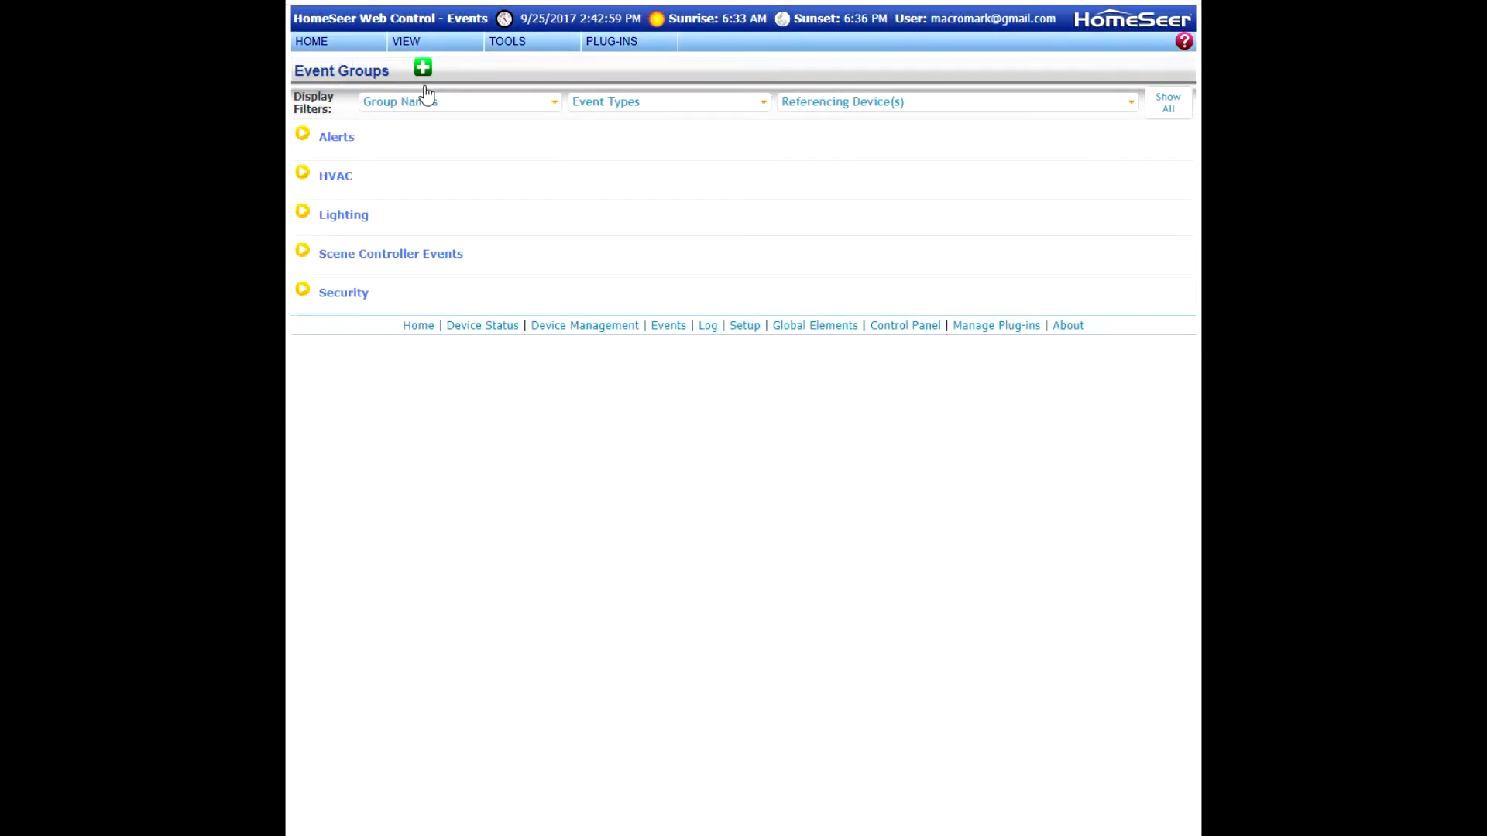
{"action": "left_click", "coordinate": [301, 252]}
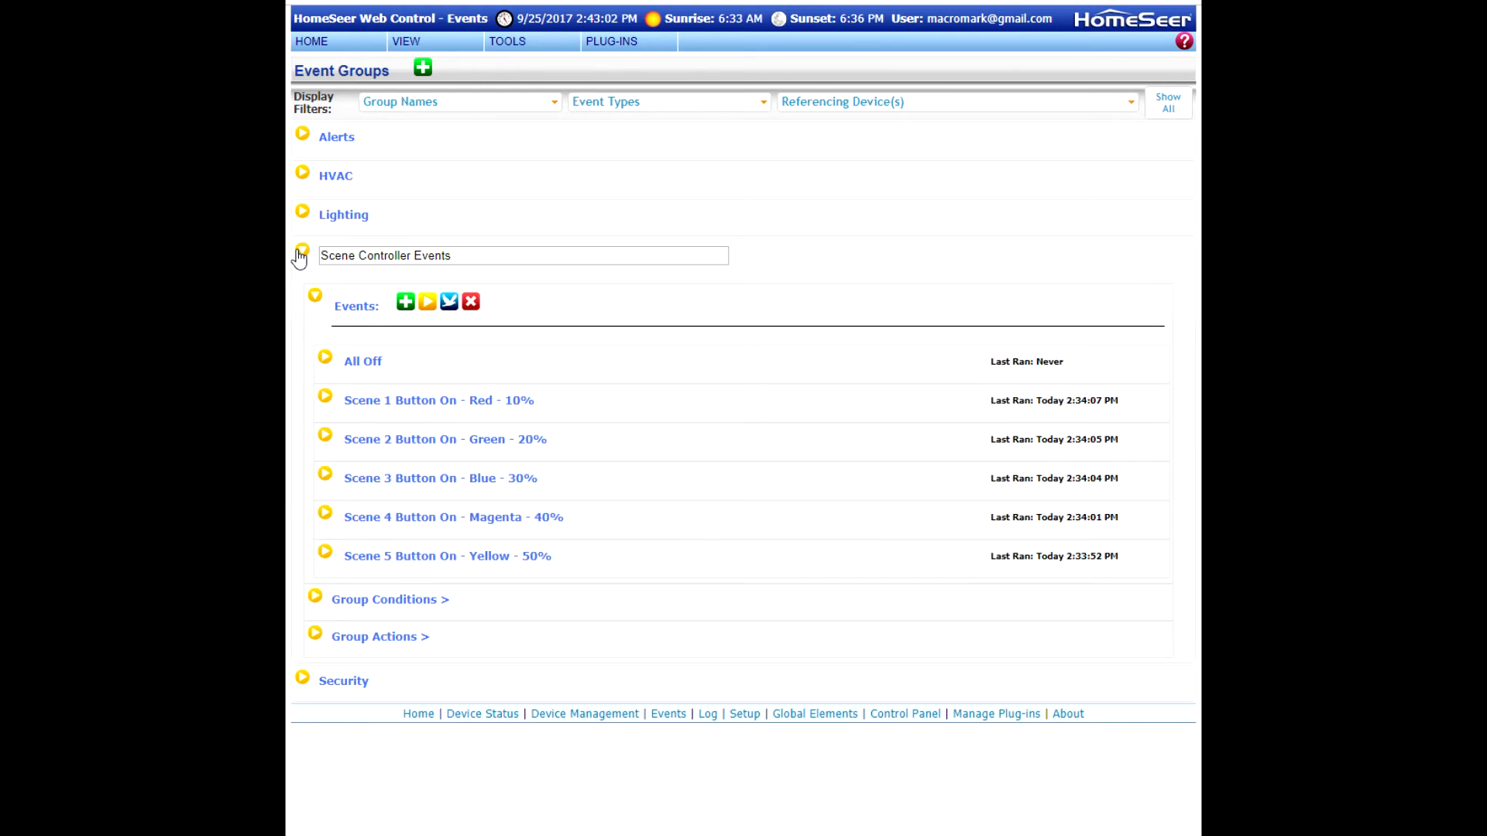
Step: Expand the Scene 1 Button On - Red - 10% event, and set Scene Controller Button 1 to Scene On in the device list
{"action": "left_click", "coordinate": [325, 398]}
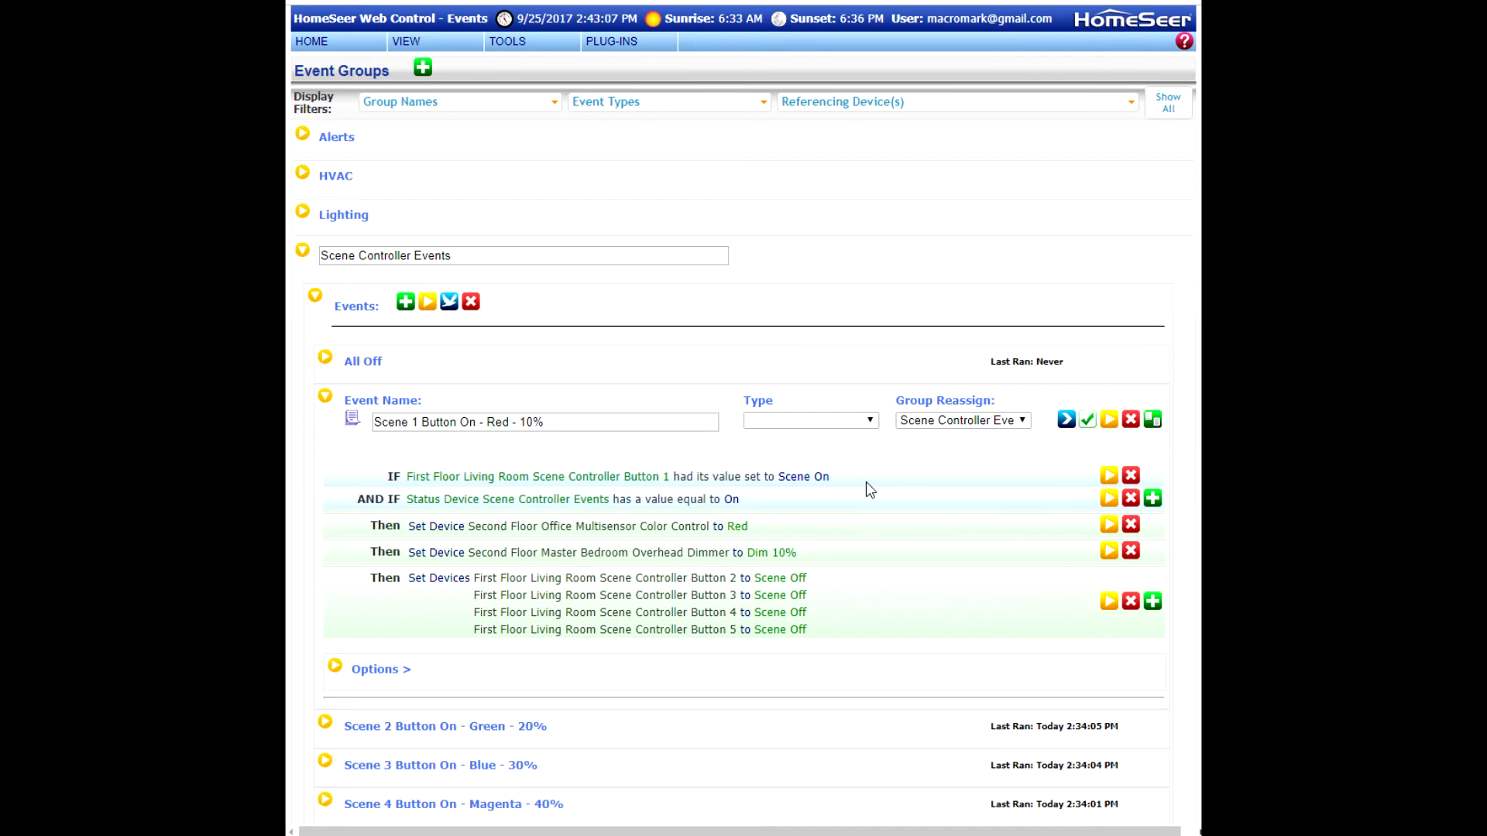
{"action": "left_click", "coordinate": [352, 41]}
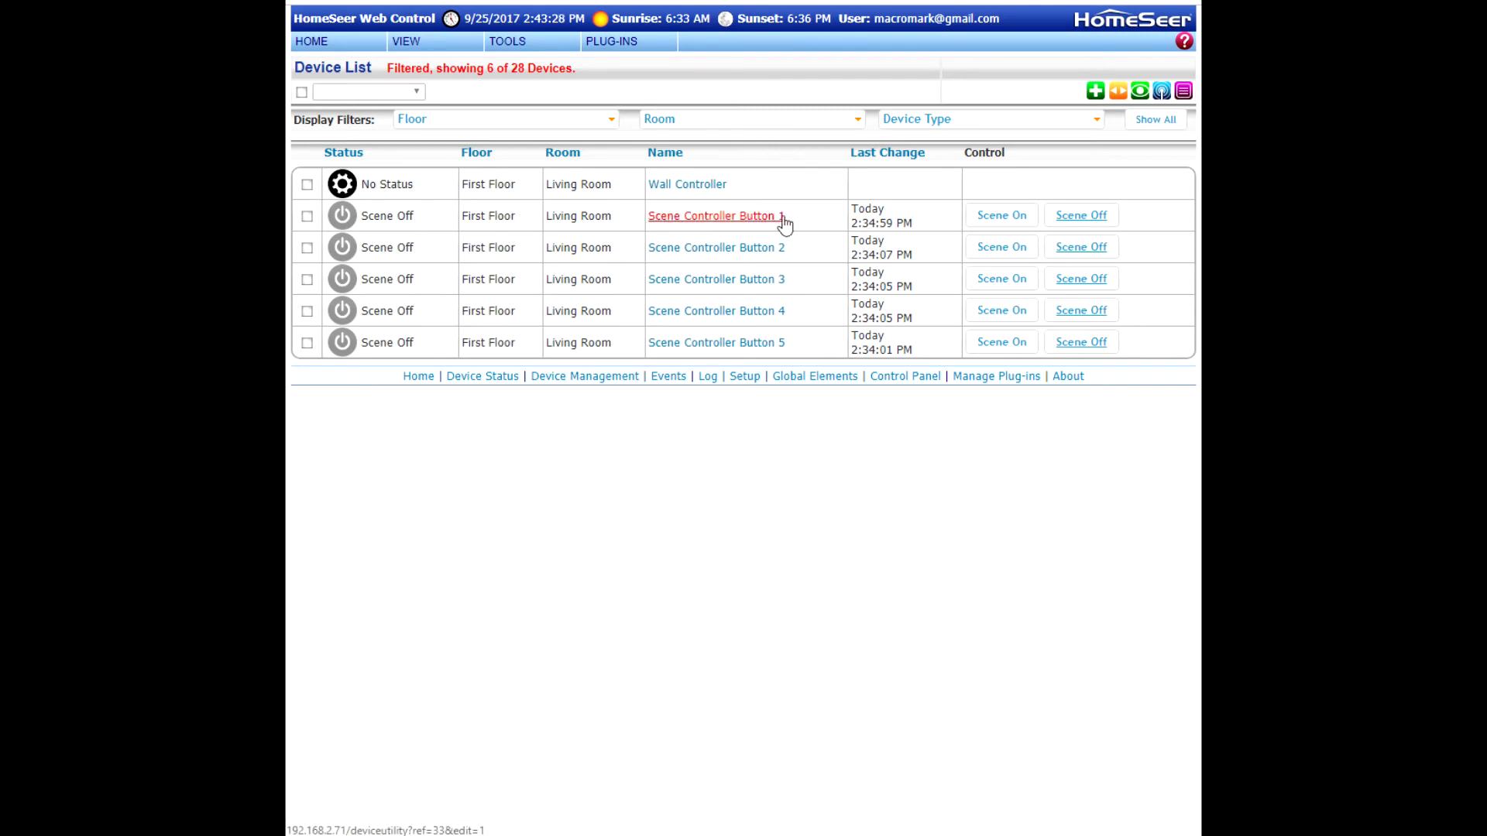
{"action": "left_click", "coordinate": [1015, 222]}
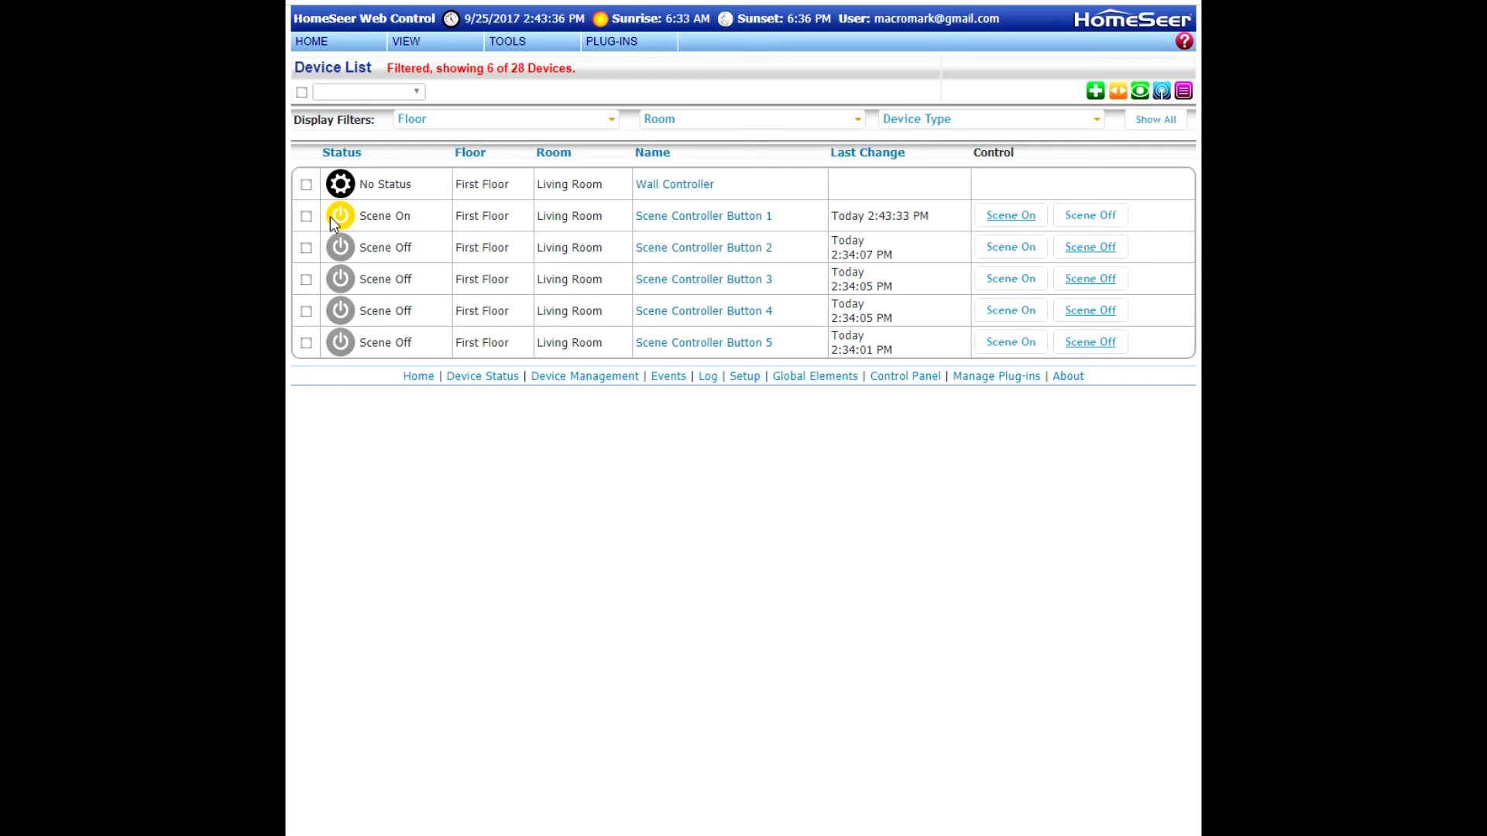
Step: Return to the event groups and examine the conditions and actions of the Scene 1 event in the Scene Controller Events group
{"action": "mouse_move", "coordinate": [410, 42]}
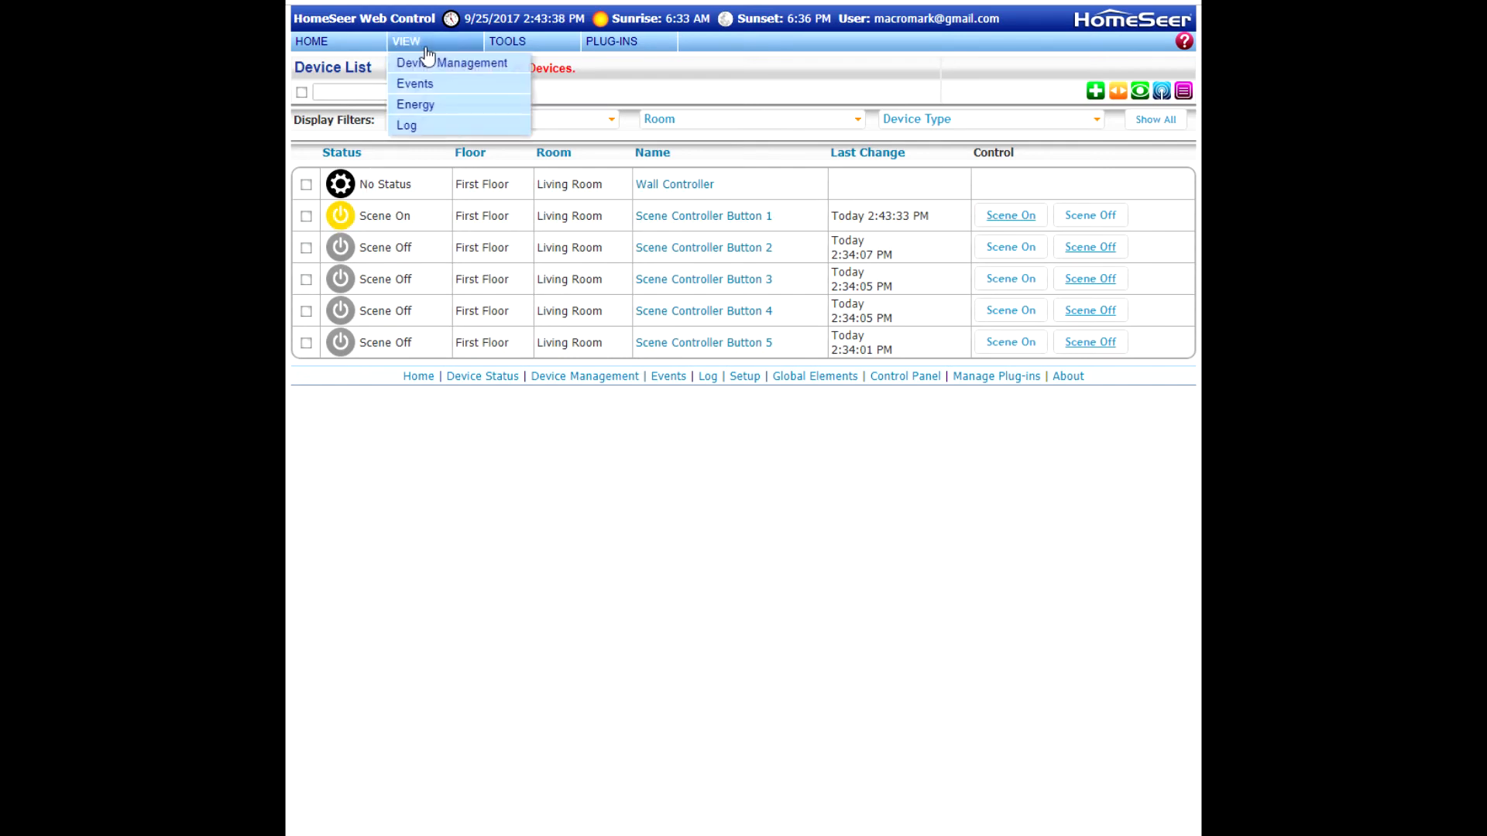
{"action": "left_click", "coordinate": [428, 84]}
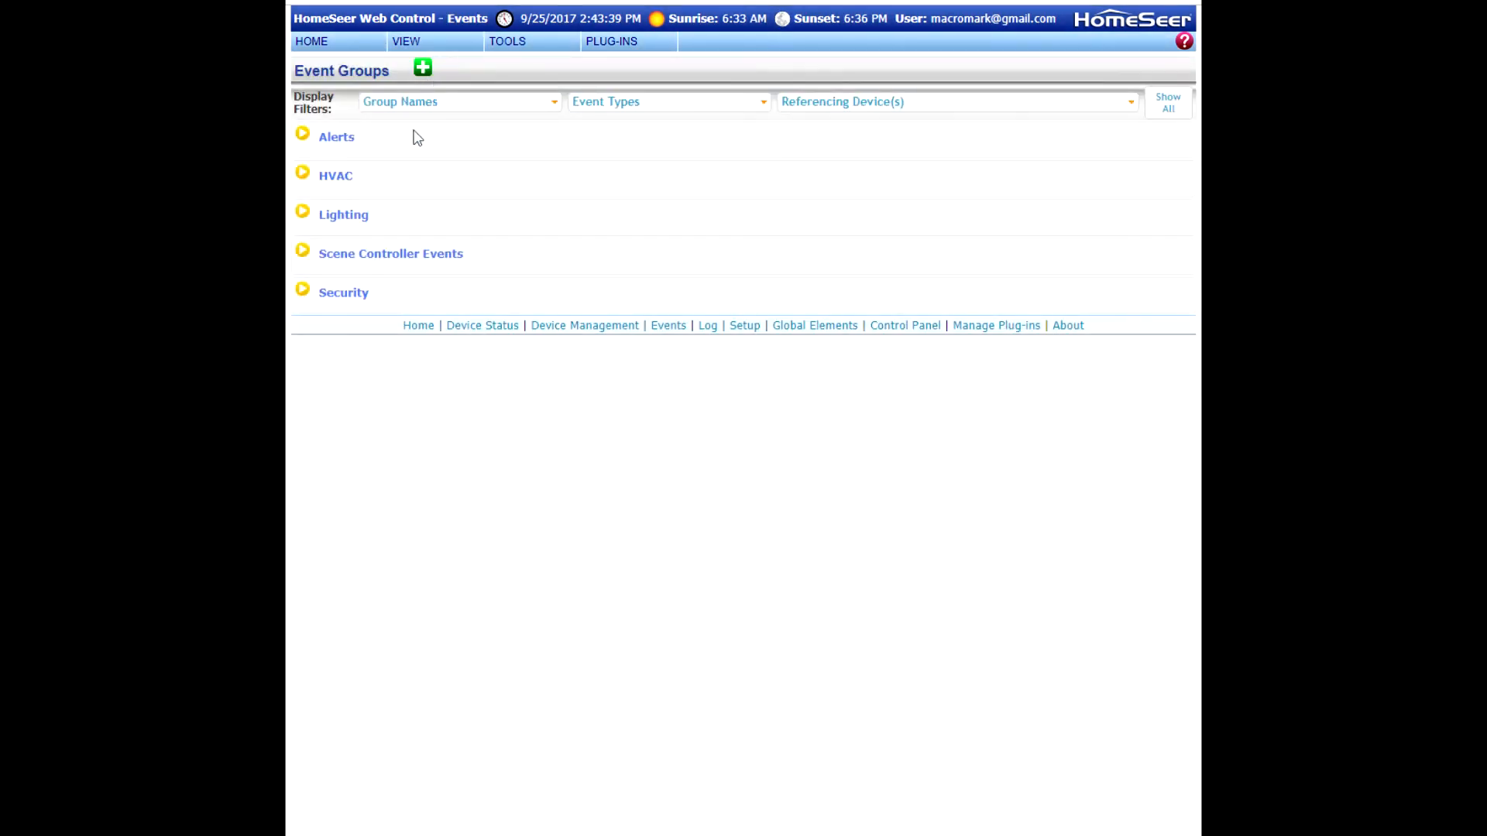
{"action": "left_click", "coordinate": [301, 252]}
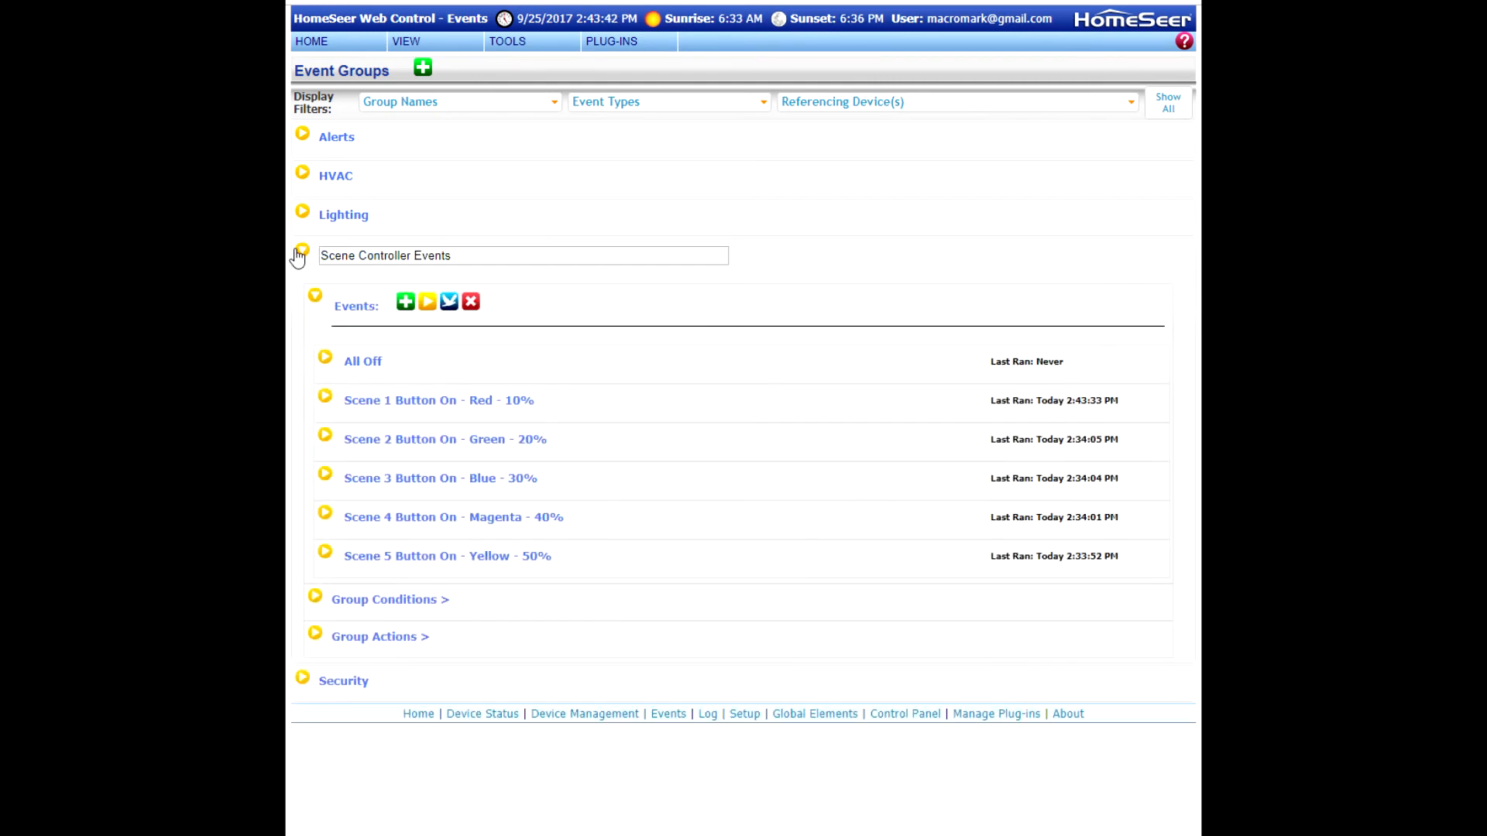
{"action": "left_click", "coordinate": [324, 396]}
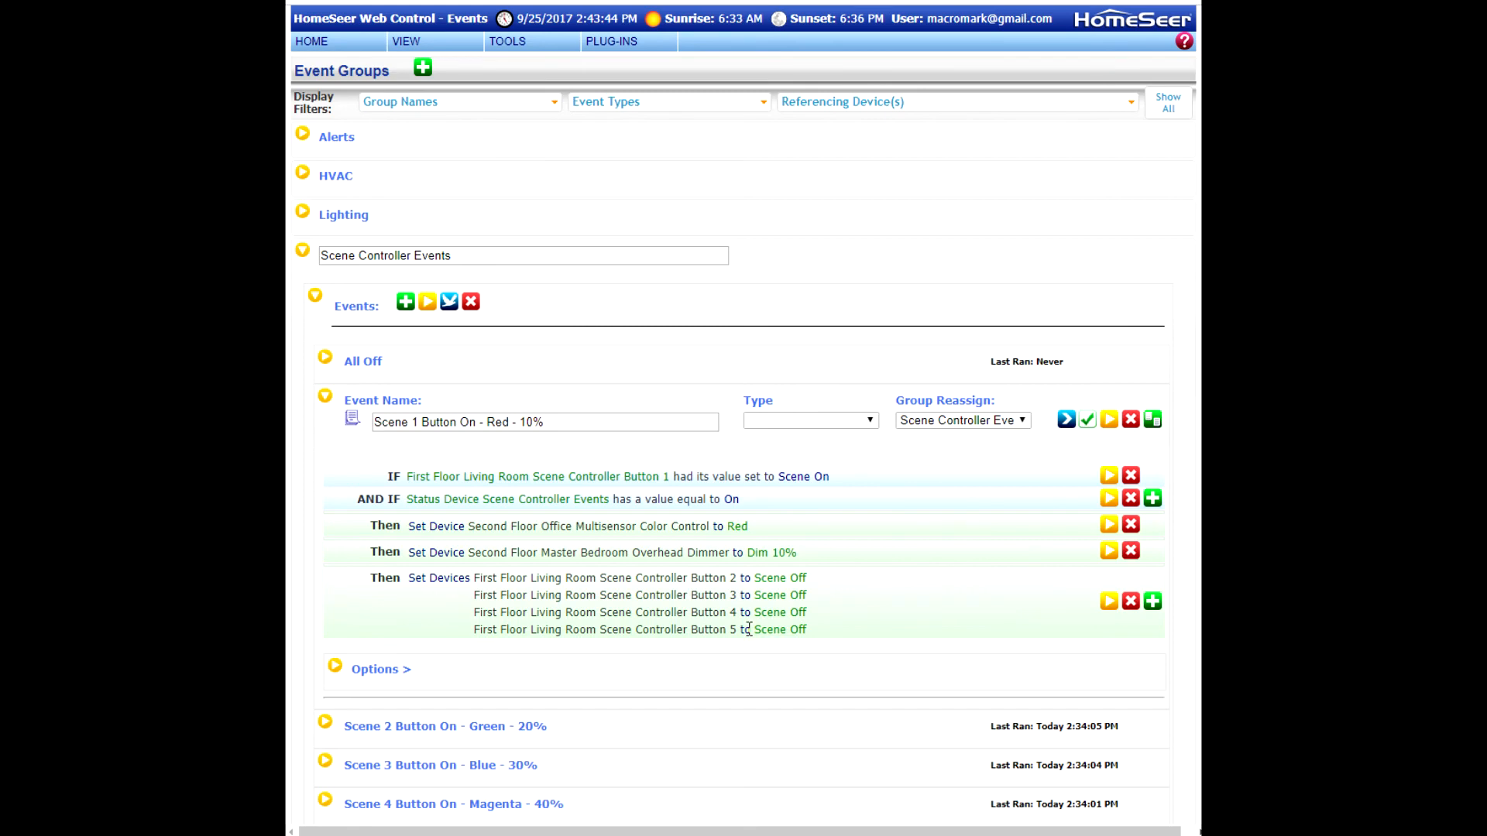
Step: Expand the Scene 2 Button On - Green - 20% event and examine its trigger, condition and device actions
{"action": "scroll", "coordinate": [511, 697], "scroll_direction": "down", "scroll_amount": 3}
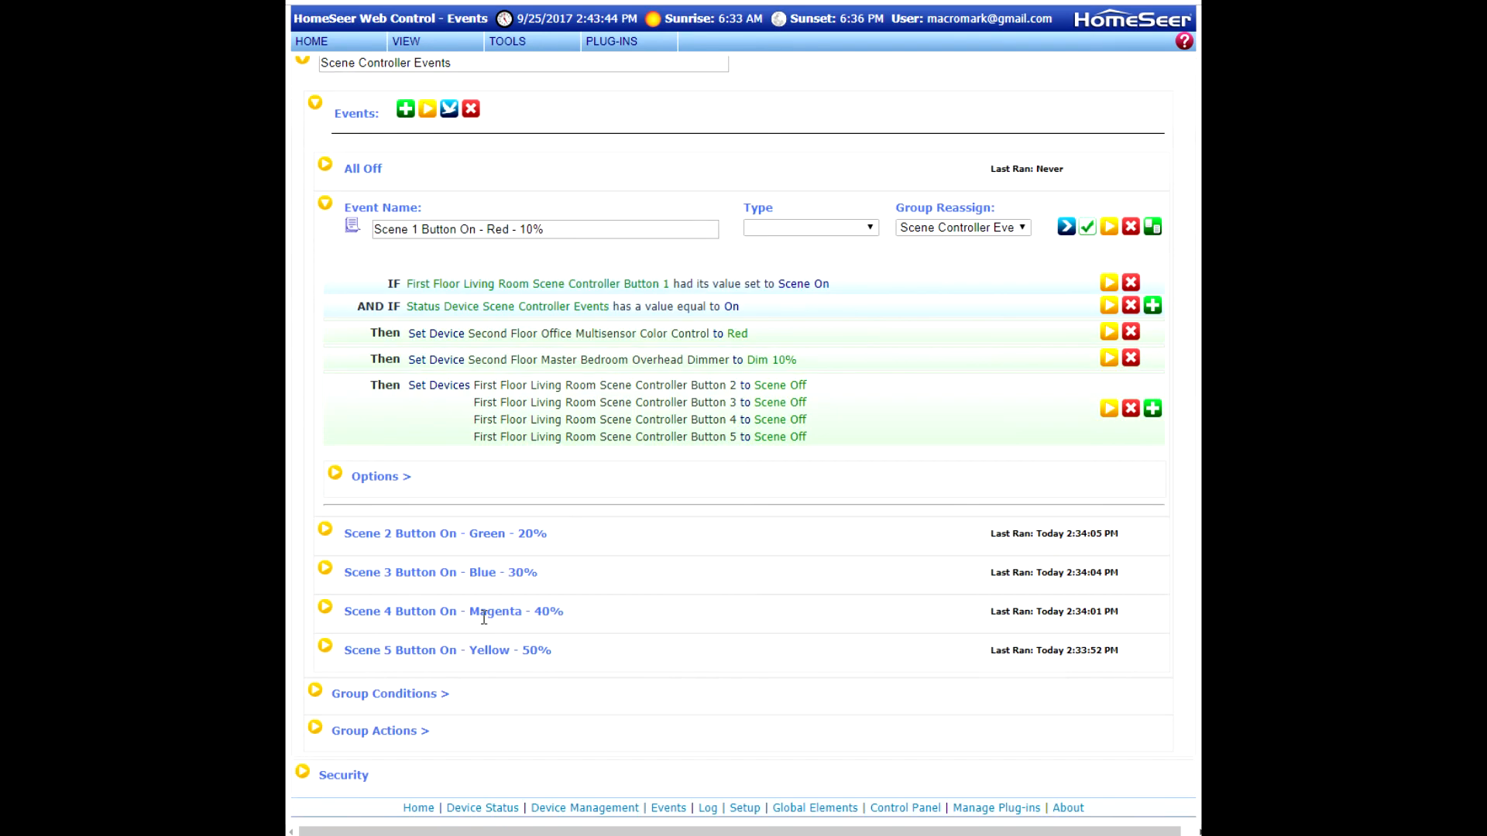
{"action": "left_click", "coordinate": [326, 531]}
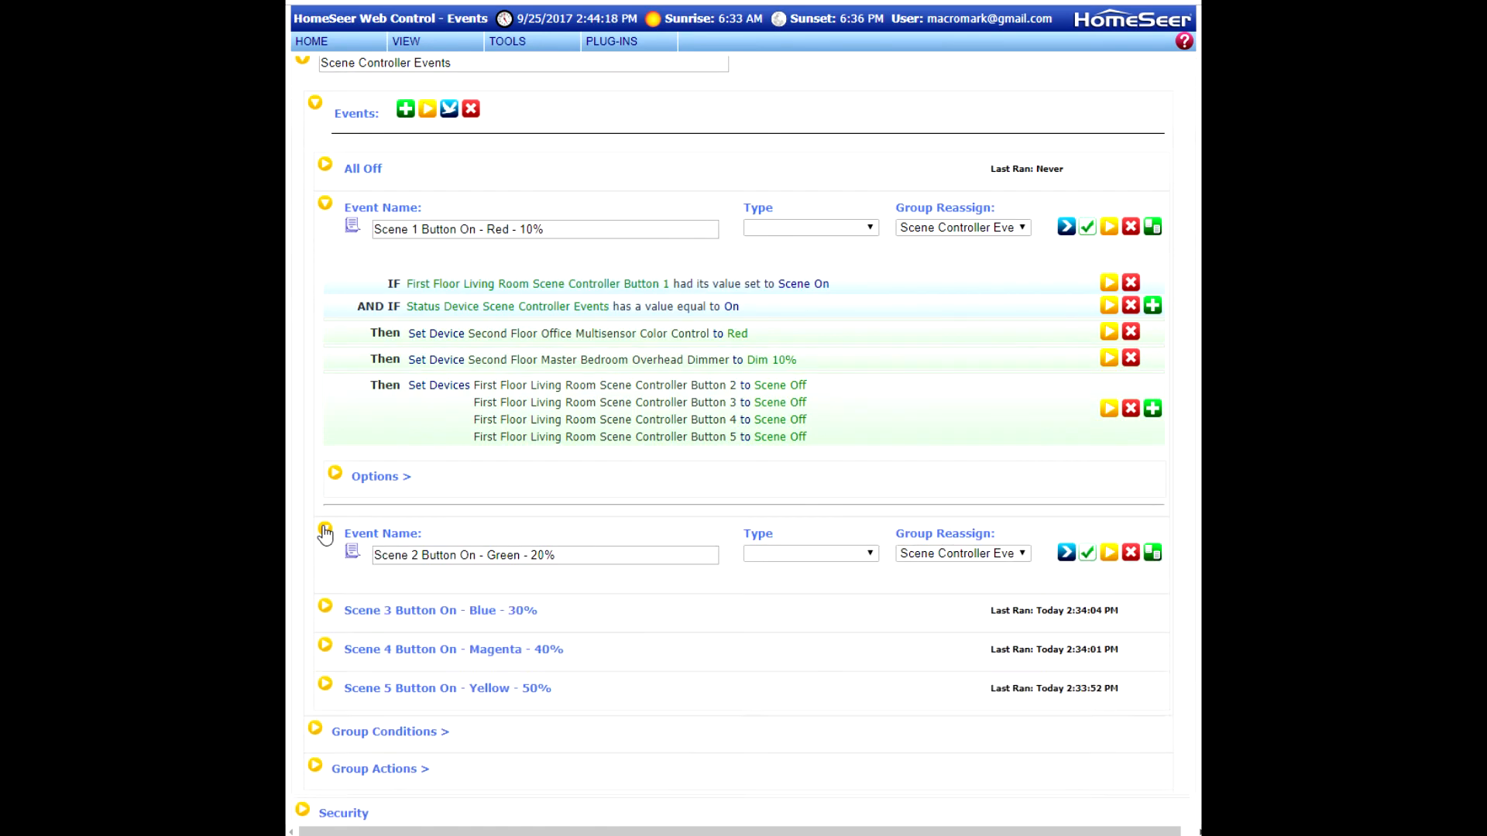
{"action": "scroll", "coordinate": [890, 586], "scroll_direction": "down", "scroll_amount": 3}
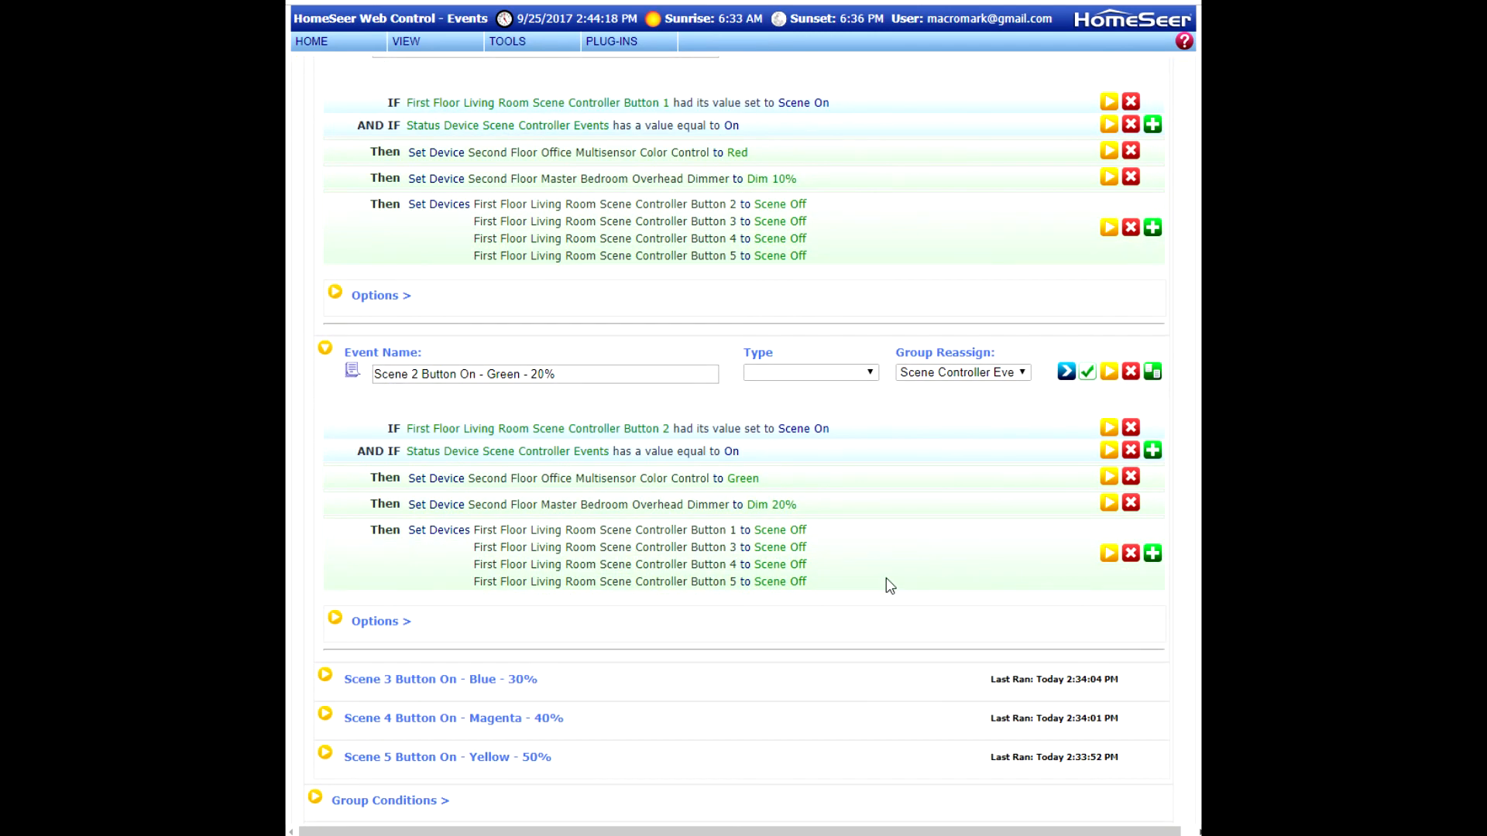